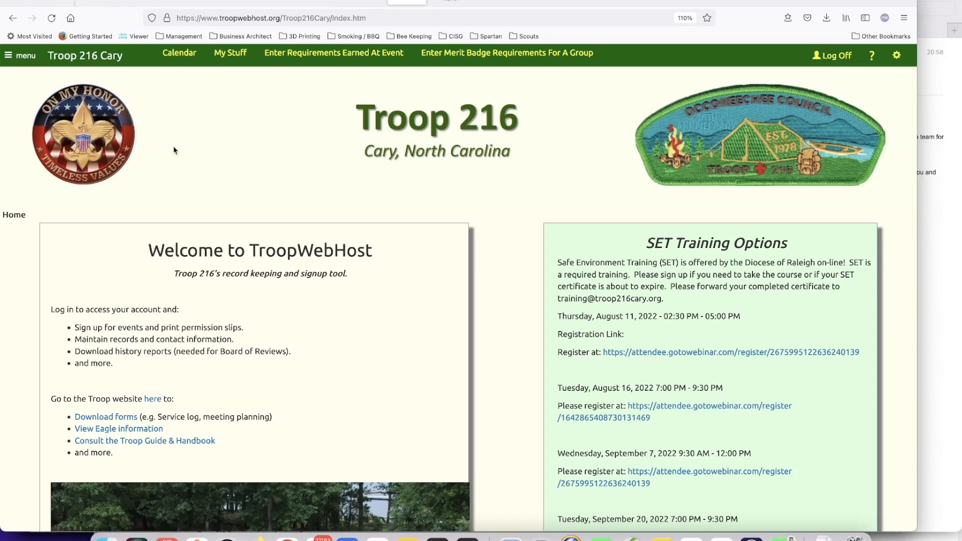
# Open the group merit badge requirements entry page and continue with Fishing as the merit badge
pyautogui.click(8, 55)
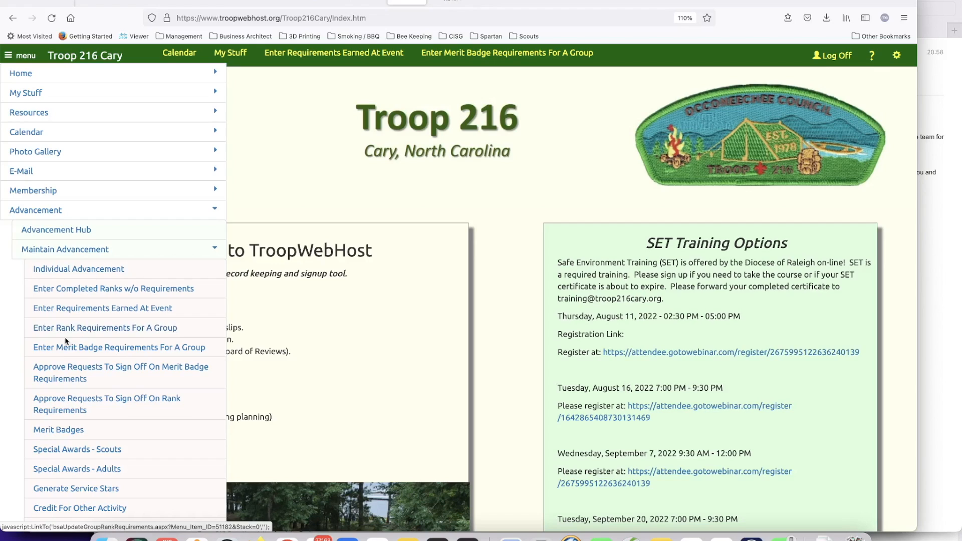
pyautogui.click(145, 349)
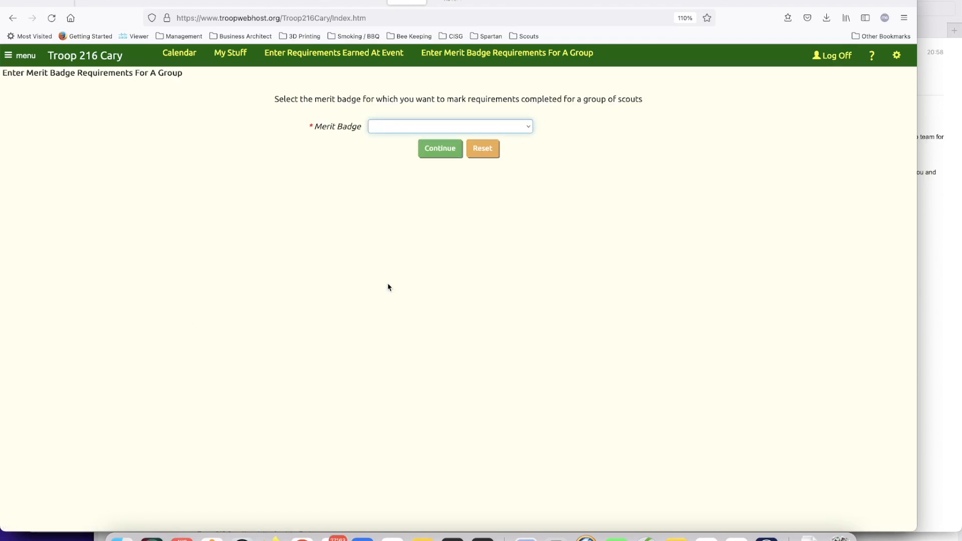
pyautogui.click(530, 128)
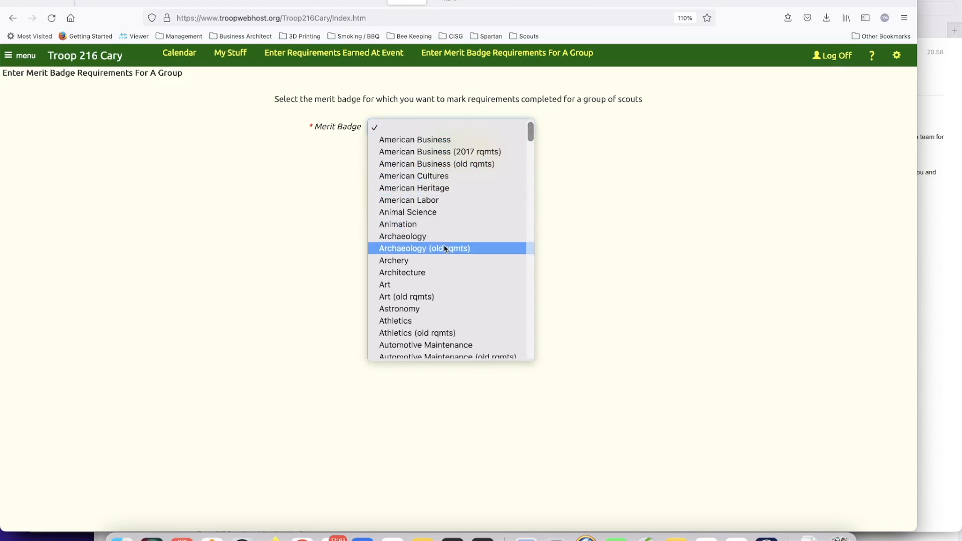
pyautogui.scroll(-5, 444, 248)
pyautogui.scroll(-3, 445, 249)
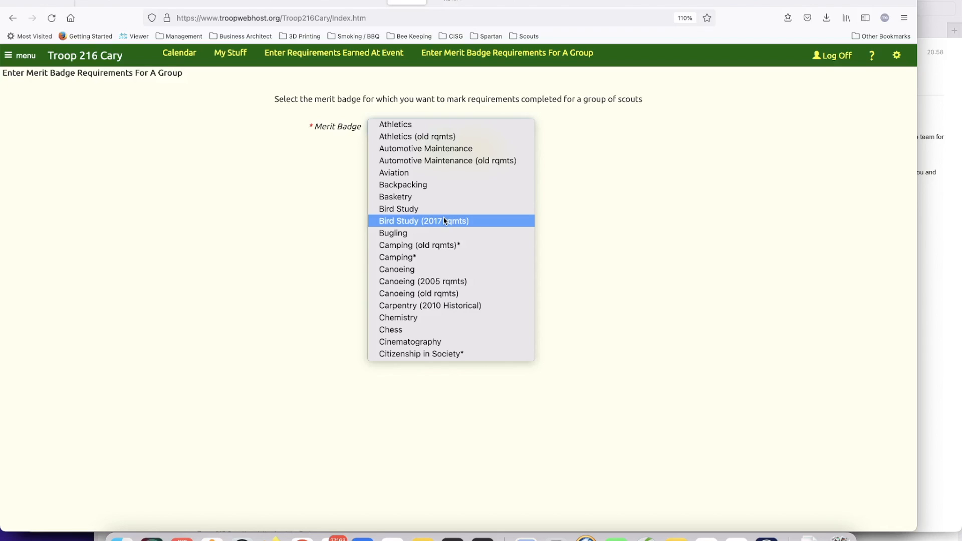
pyautogui.scroll(-5, 444, 221)
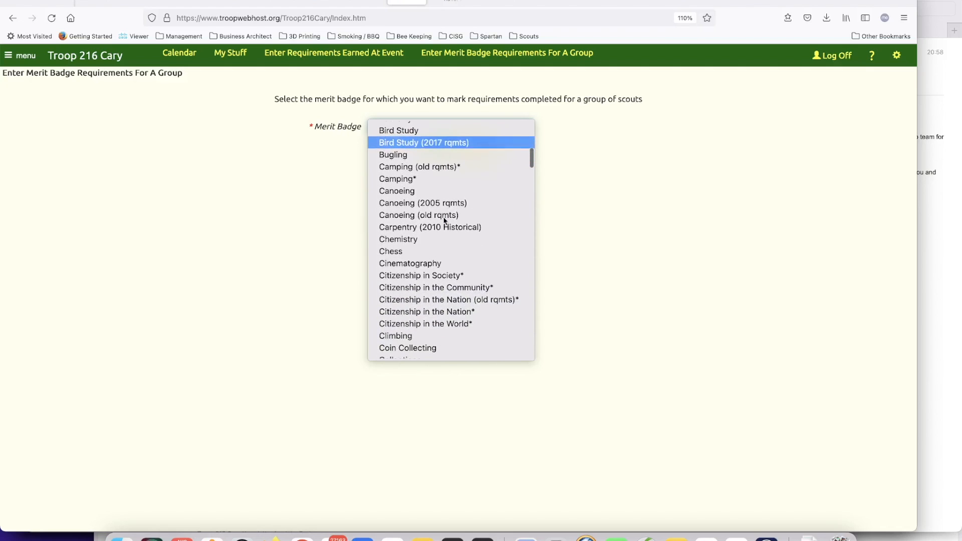
pyautogui.scroll(-10, 444, 221)
pyautogui.scroll(-7, 444, 221)
pyautogui.scroll(-6, 444, 221)
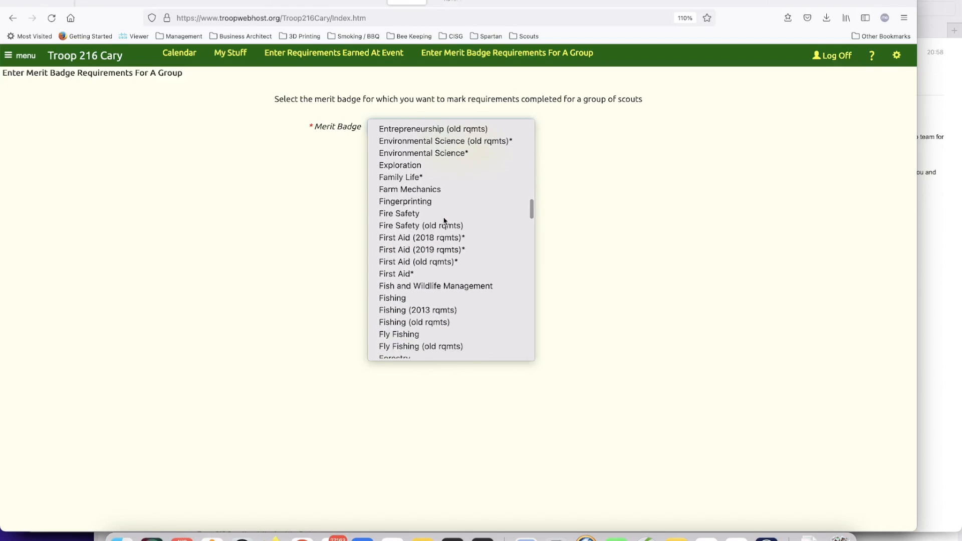
pyautogui.scroll(-1, 444, 221)
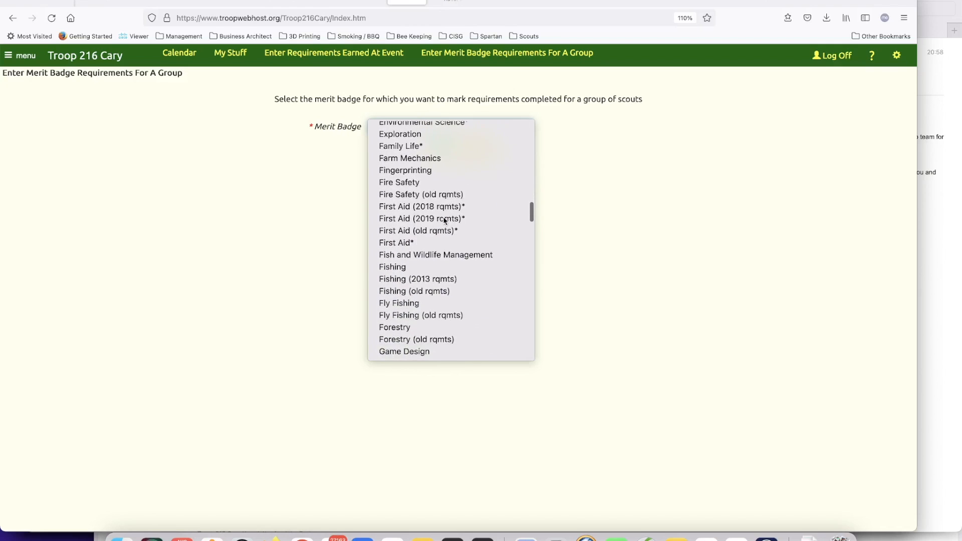
pyautogui.click(406, 267)
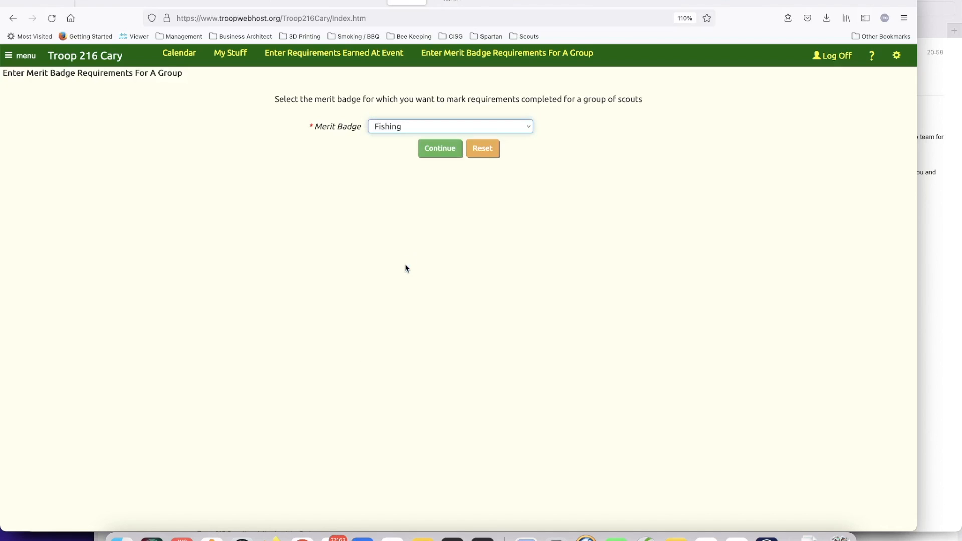
pyautogui.click(440, 151)
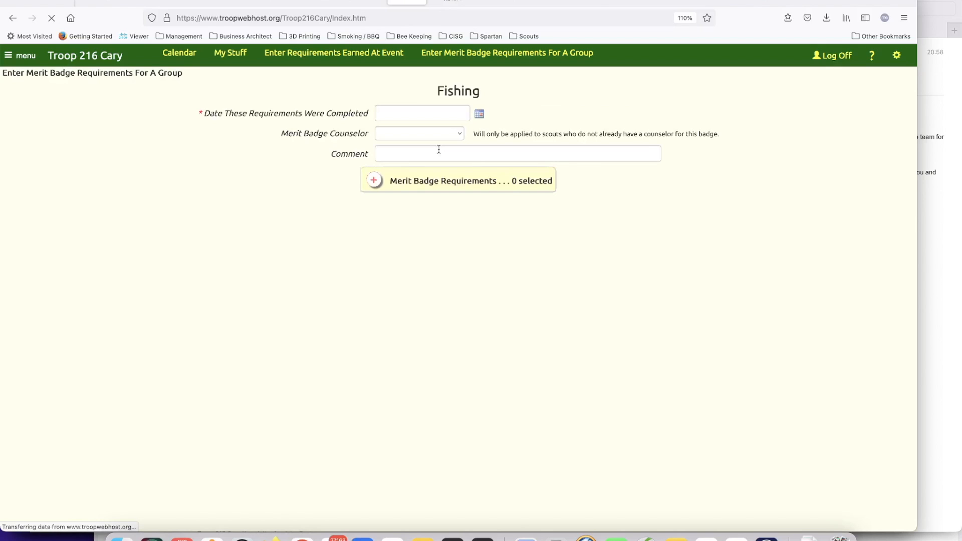
# Set the requirements' completion date to 07/20/2022 and choose the first listed merit badge counselor
pyautogui.click(479, 114)
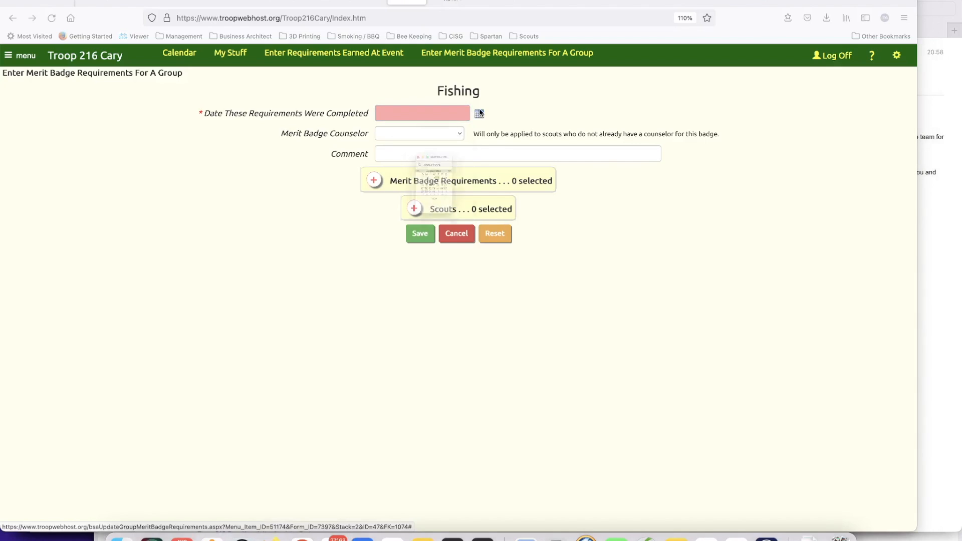
pyautogui.click(398, 154)
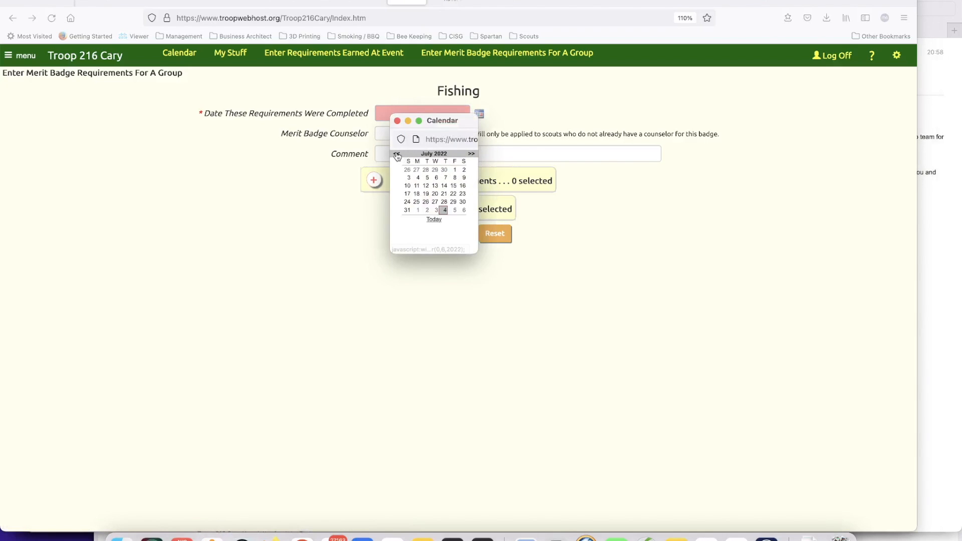
pyautogui.click(437, 194)
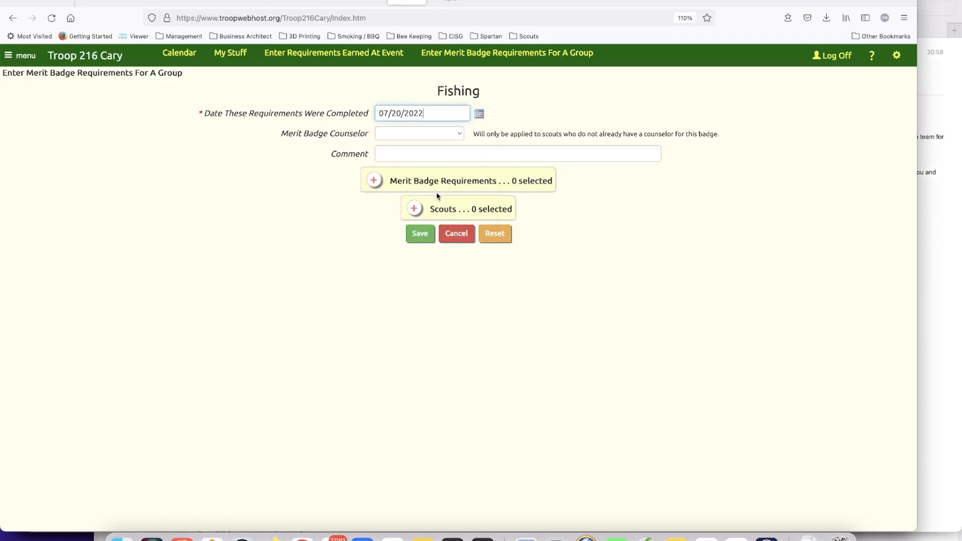
pyautogui.click(459, 134)
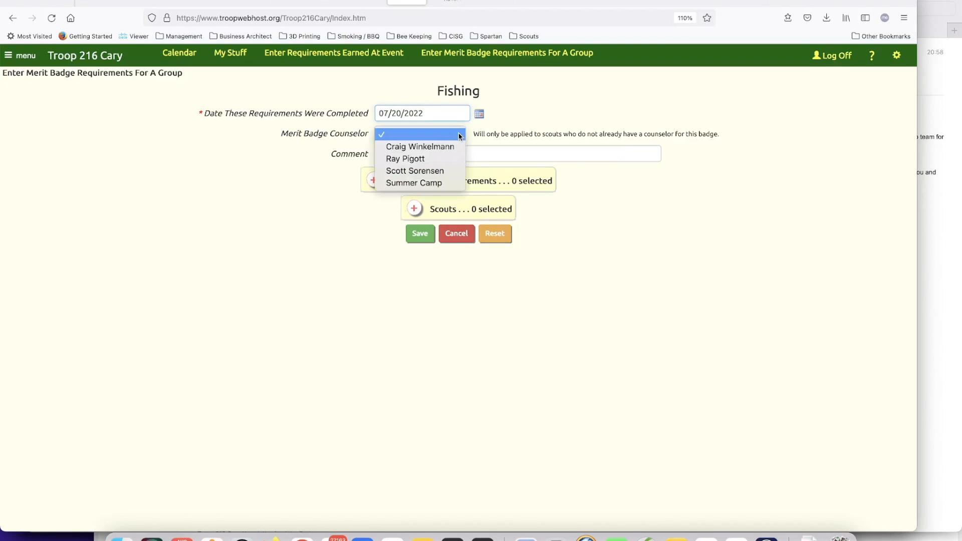
pyautogui.click(437, 146)
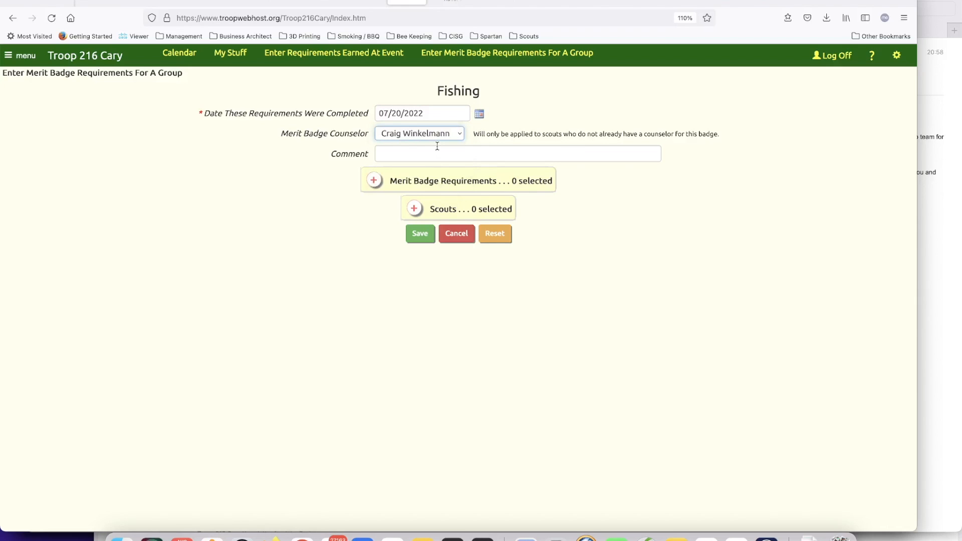
# Enter the comment "NTier 2022 Bissett Manatoba CA" for the Fishing requirements
pyautogui.click(437, 148)
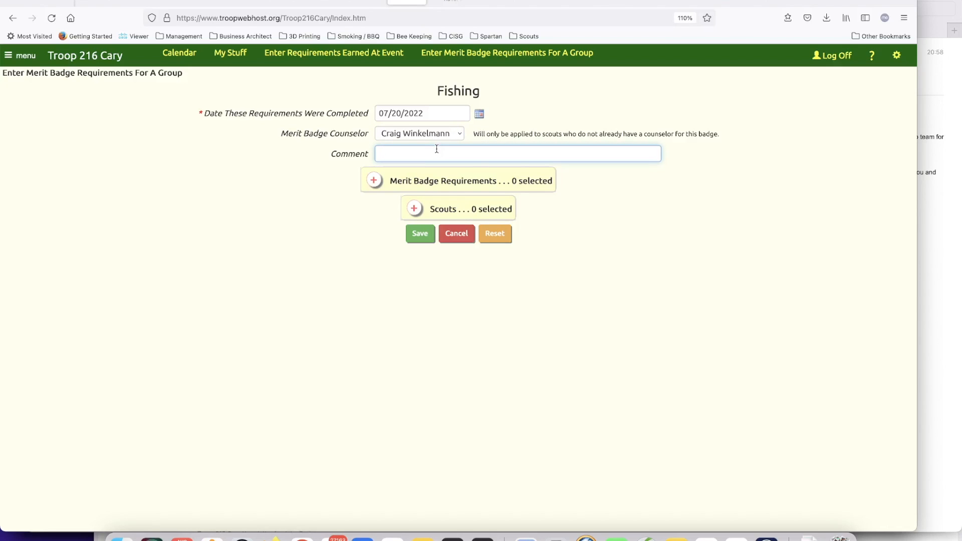
pyautogui.write('N')
pyautogui.click(434, 167)
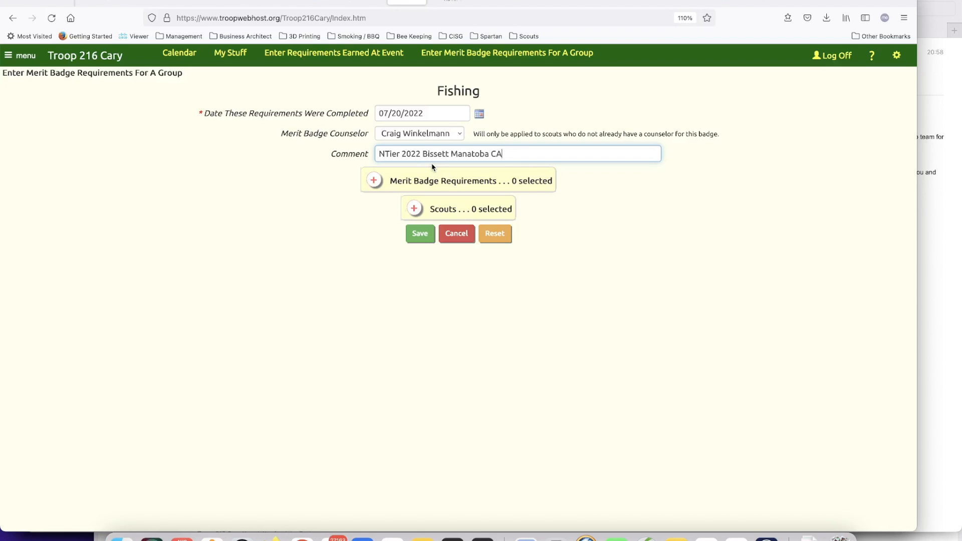
# Expand the merit badge requirements and select 04, 06.b, 07, 08, 09 and 10 as completed
pyautogui.click(373, 180)
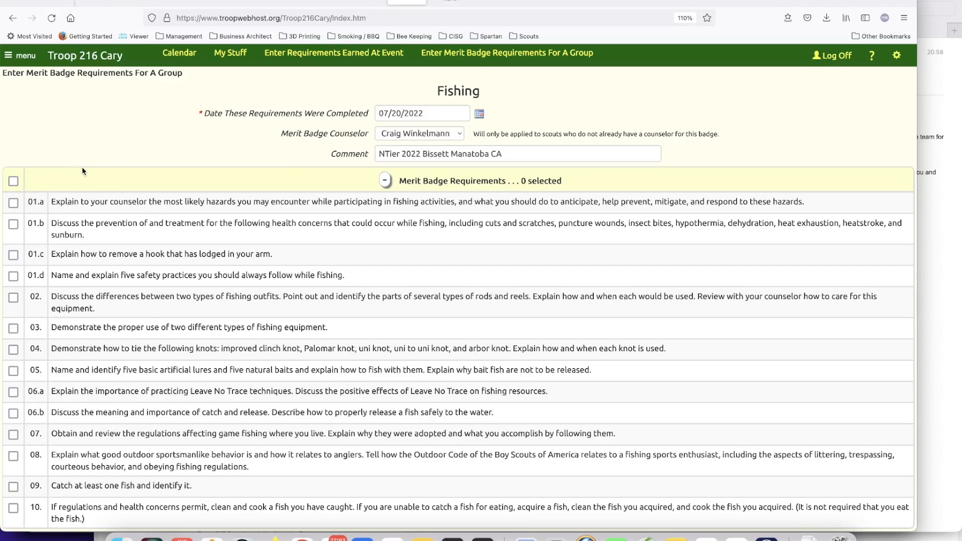
pyautogui.scroll(-1, 82, 167)
pyautogui.scroll(-1, 83, 170)
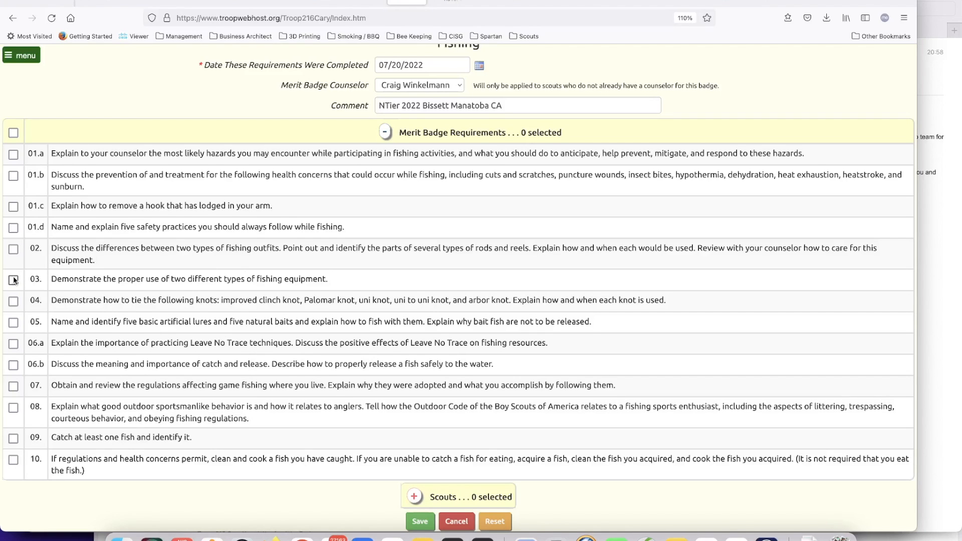
pyautogui.click(13, 302)
pyautogui.click(13, 365)
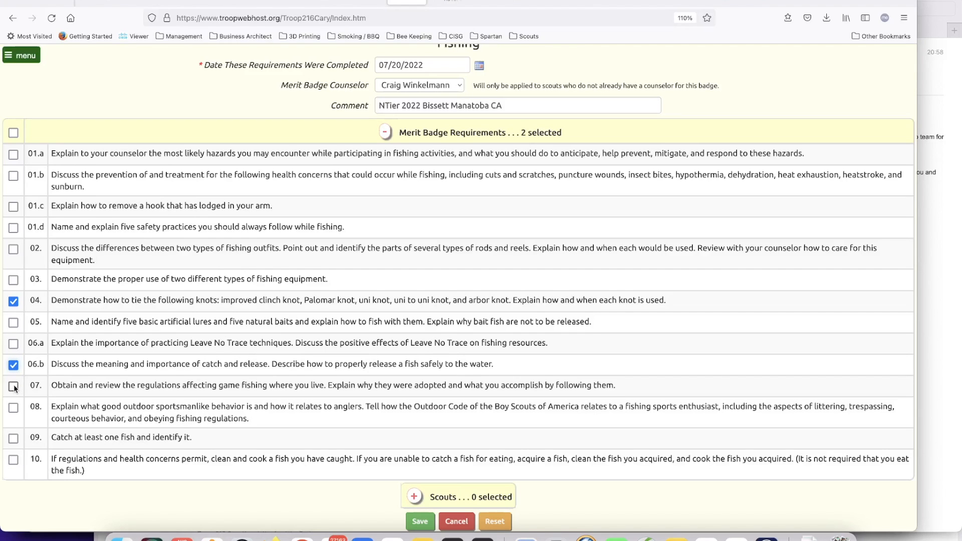
pyautogui.click(14, 387)
pyautogui.click(13, 408)
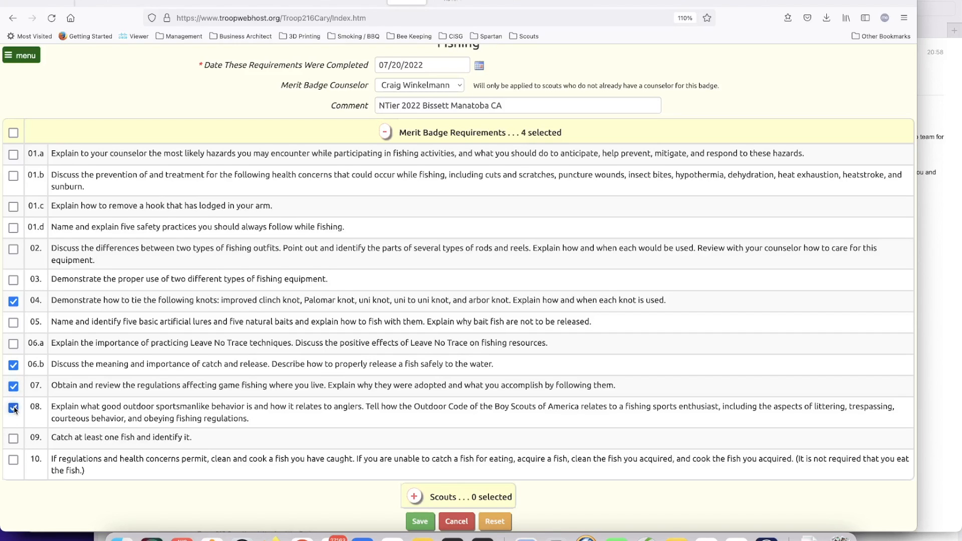
pyautogui.click(14, 439)
pyautogui.click(13, 460)
# Expand the list of scouts and select the third scout whose surname starts with D
pyautogui.scroll(-3, 239, 434)
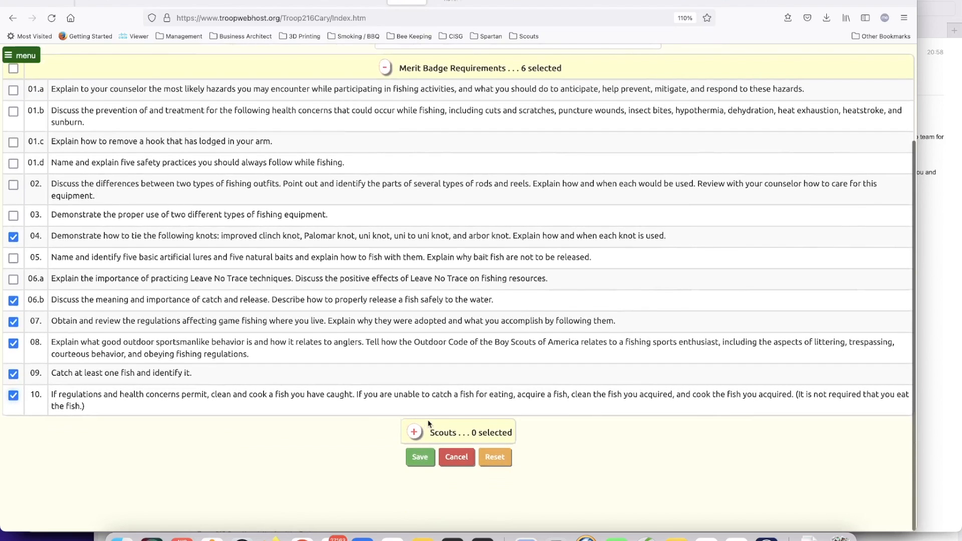
pyautogui.scroll(5, 418, 433)
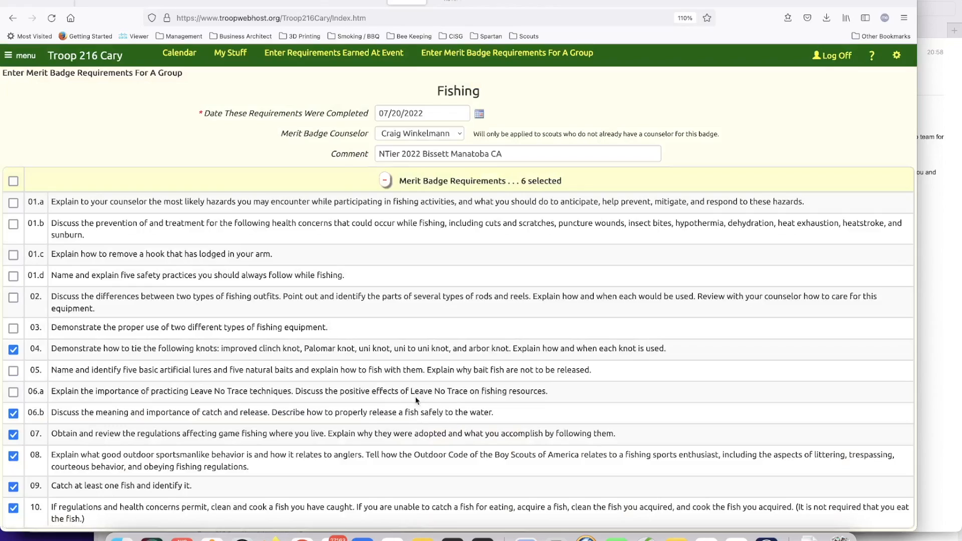
pyautogui.scroll(-4, 416, 401)
pyautogui.scroll(-10, 416, 399)
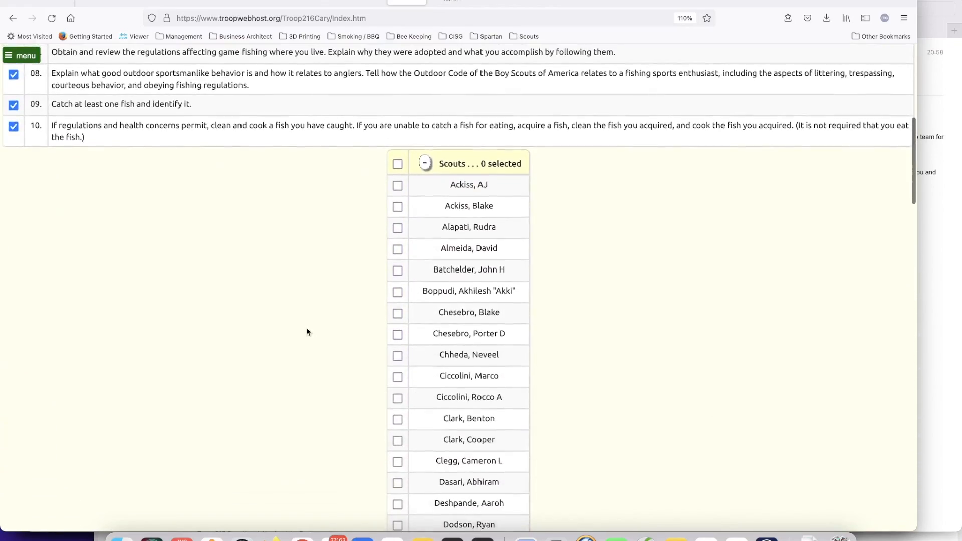
pyautogui.scroll(-3, 306, 331)
pyautogui.scroll(-1, 304, 331)
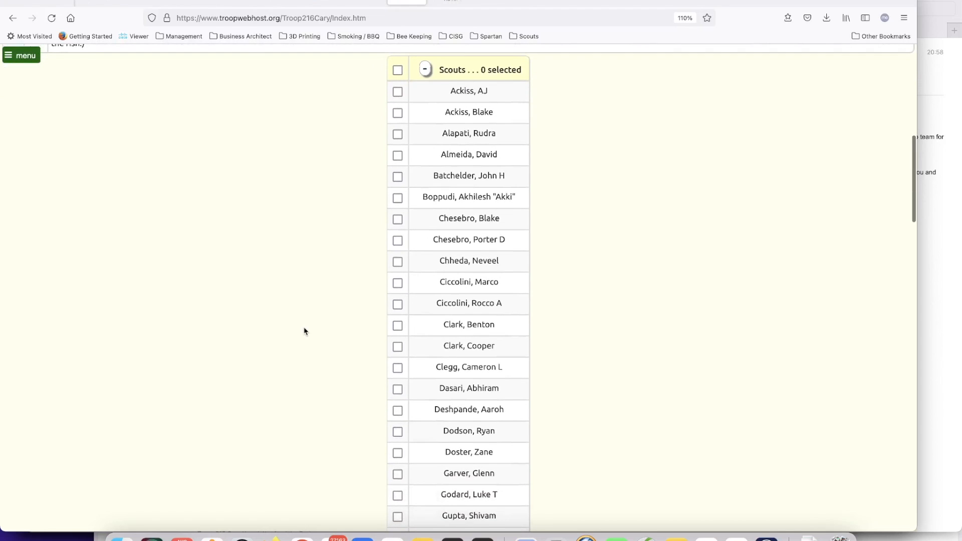
pyautogui.scroll(-4, 304, 331)
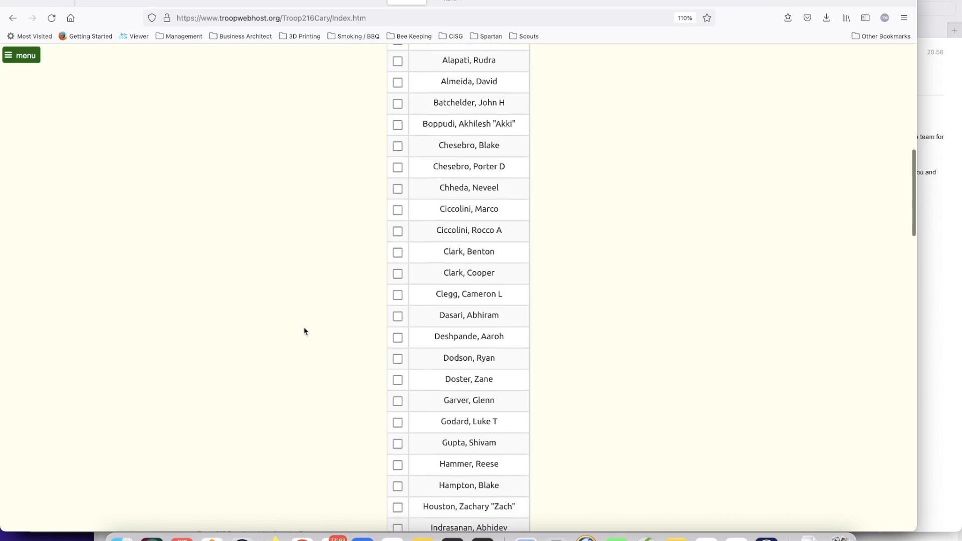
pyautogui.click(398, 325)
# Add the first scout whose surname starts with M to the selected scouts
pyautogui.scroll(-3, 345, 341)
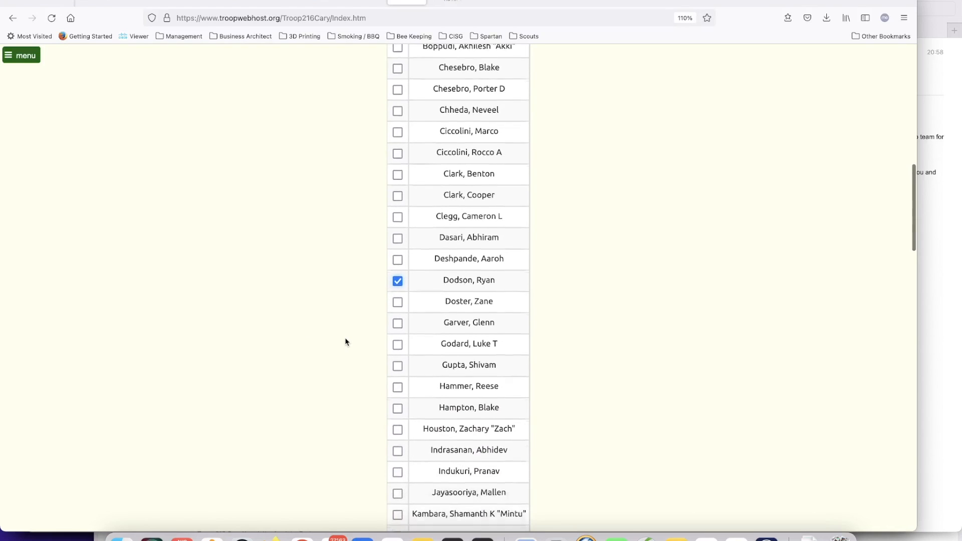
pyautogui.scroll(-6, 345, 339)
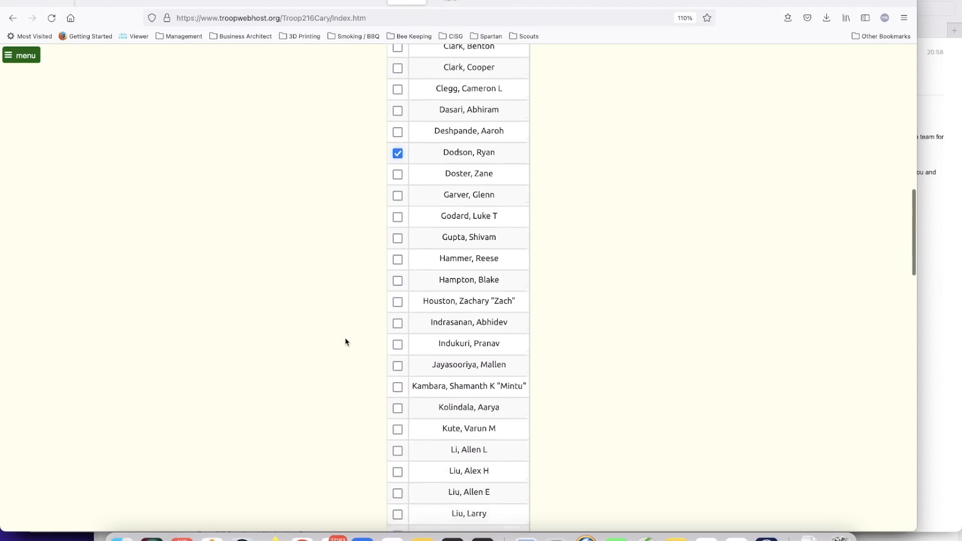
pyautogui.scroll(-4, 345, 339)
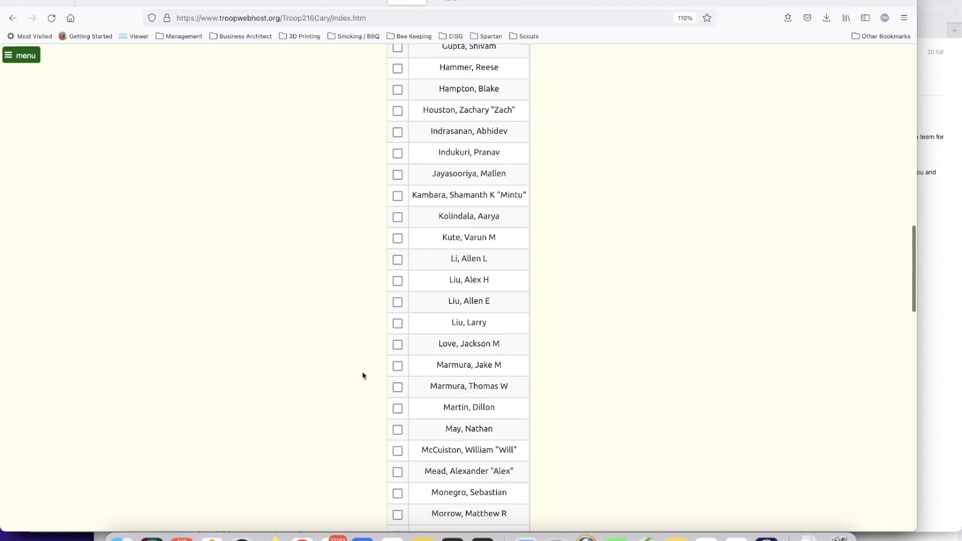
pyautogui.click(397, 367)
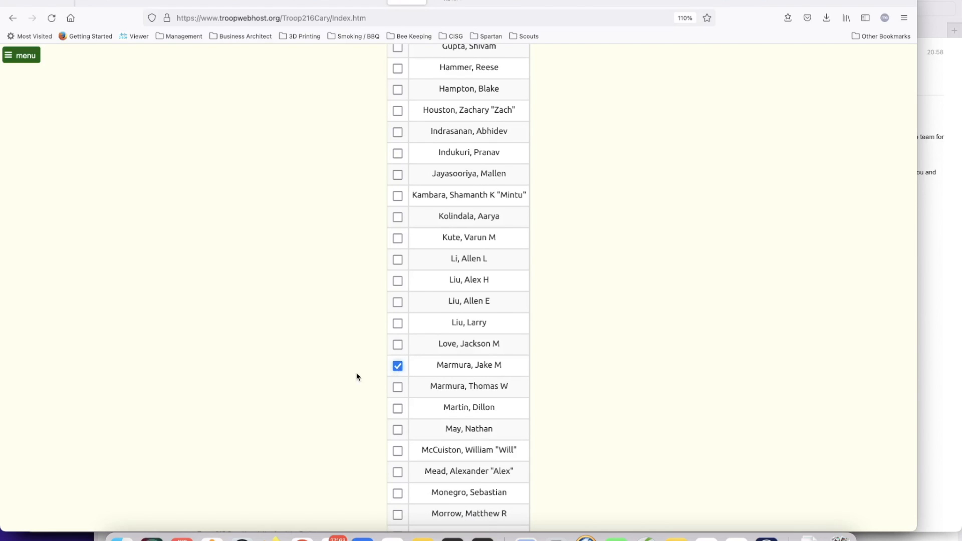
# Add the sixth scout whose surname starts with P to the selected scouts
pyautogui.scroll(-1, 357, 377)
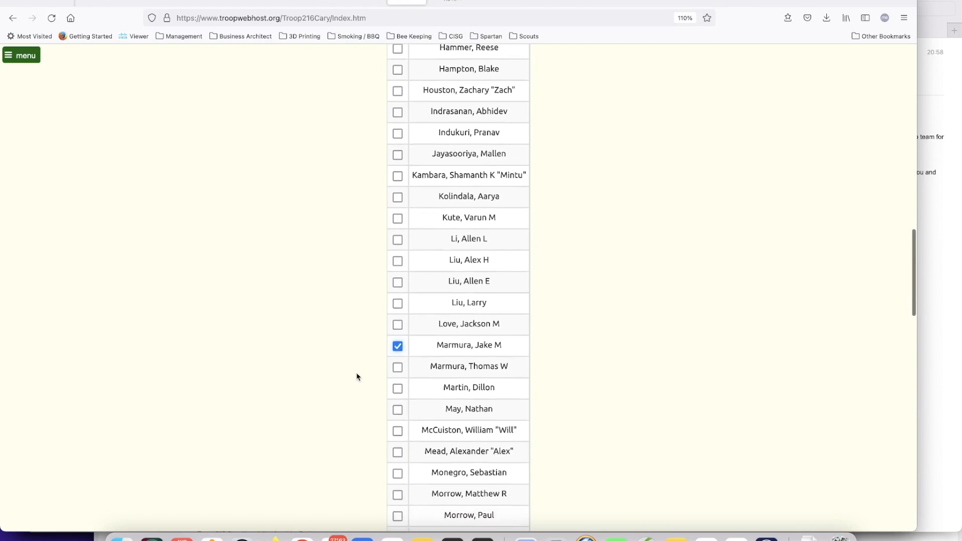
pyautogui.scroll(-3, 357, 377)
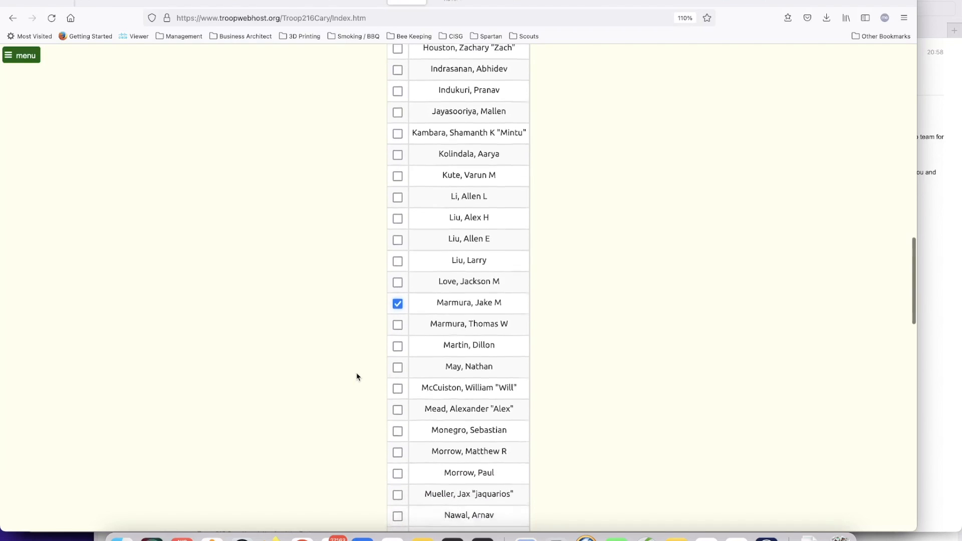
pyautogui.scroll(-4, 357, 377)
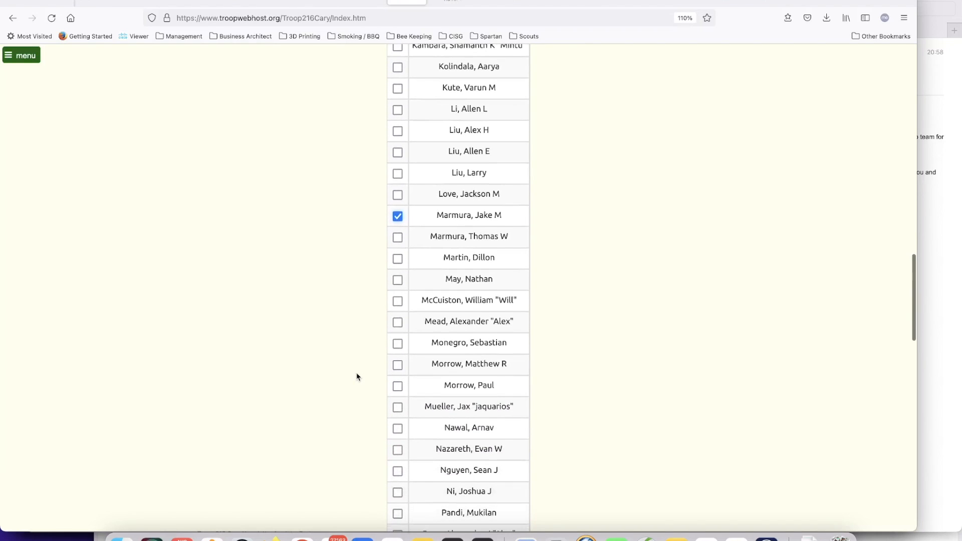
pyautogui.scroll(-8, 357, 377)
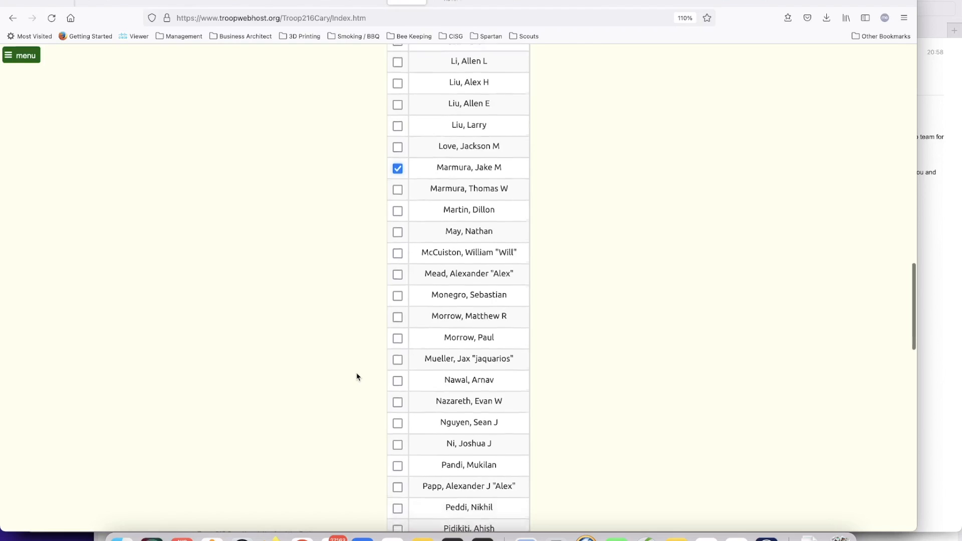
pyautogui.scroll(-4, 357, 377)
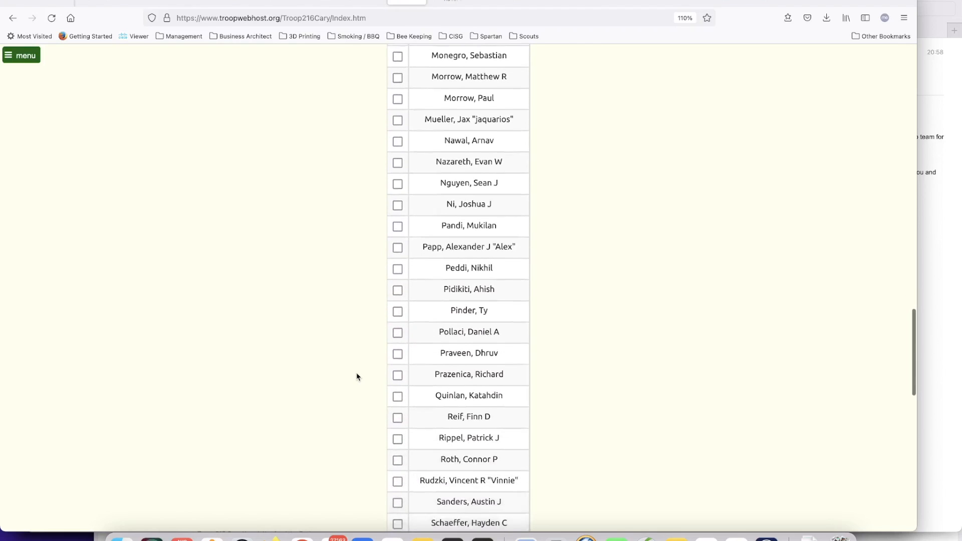
pyautogui.click(399, 323)
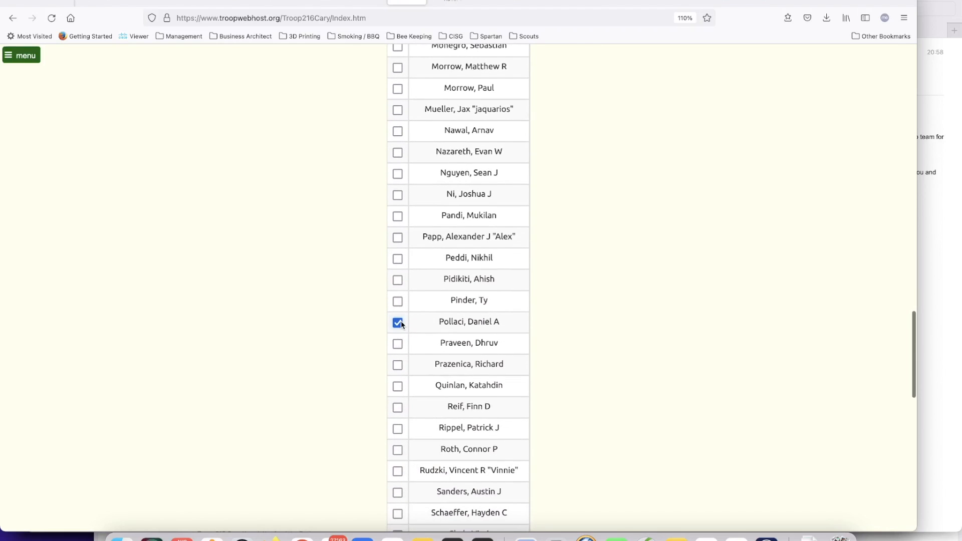
# Add the second and fourth scouts whose surnames start with R and the sixth whose surname starts with W to the selected scouts
pyautogui.scroll(-7, 359, 331)
pyautogui.scroll(-4, 359, 332)
pyautogui.scroll(-4, 358, 332)
pyautogui.scroll(-6, 359, 332)
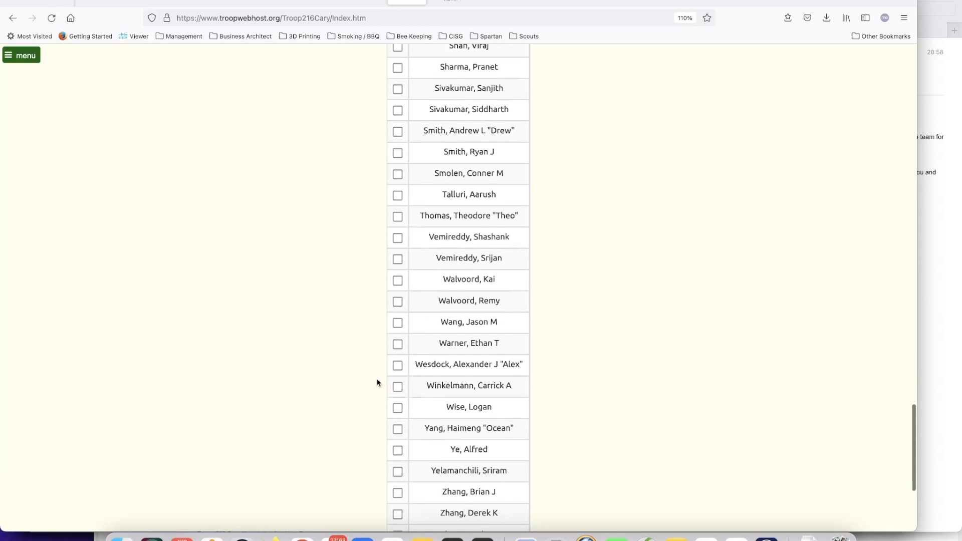
pyautogui.click(397, 386)
pyautogui.scroll(15, 354, 354)
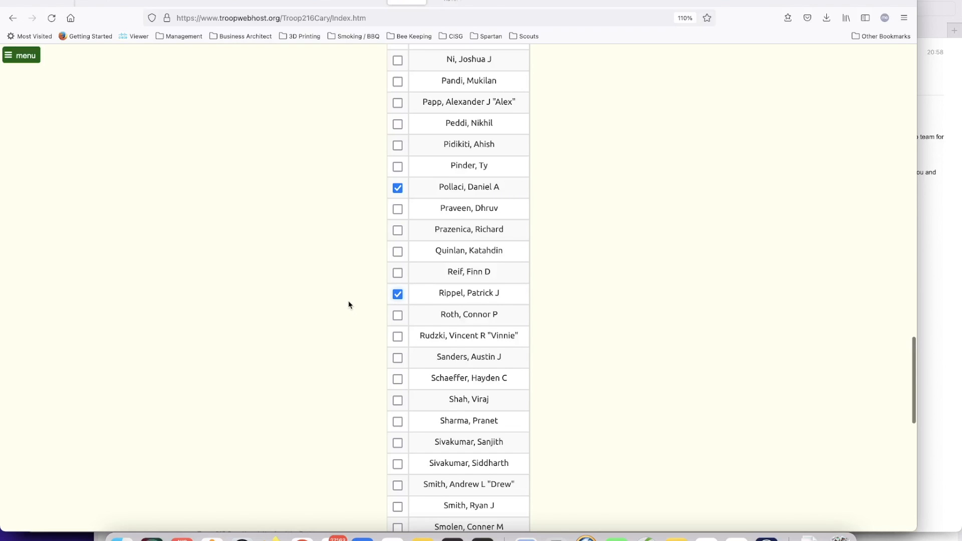
pyautogui.click(398, 337)
# Save the Fishing merit badge requirements for the selected scouts and exit the completion summary
pyautogui.scroll(-10, 367, 340)
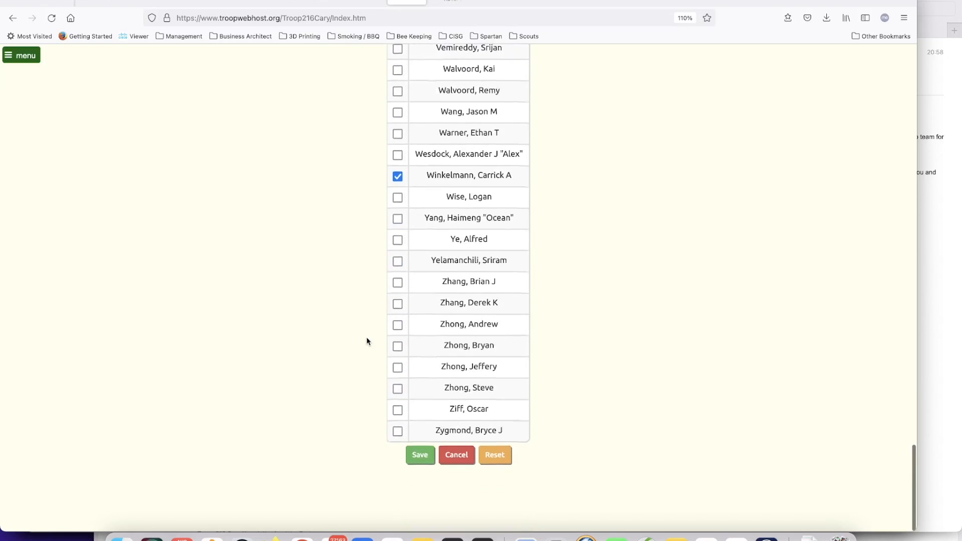
pyautogui.click(421, 458)
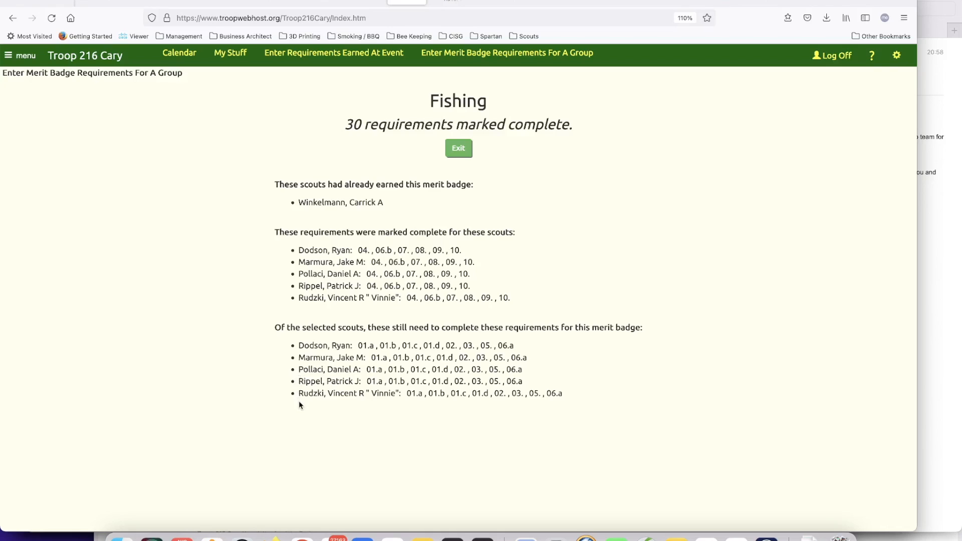
pyautogui.click(459, 149)
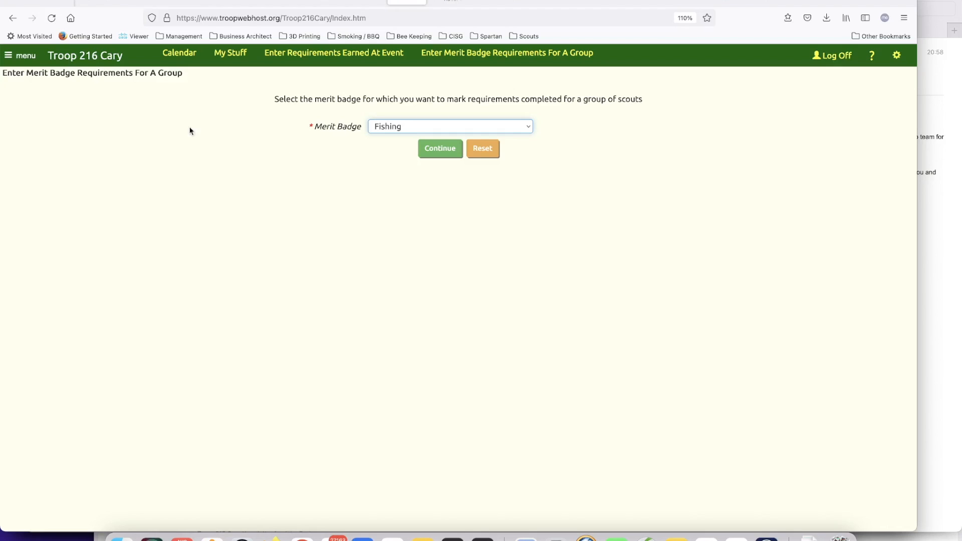
# Open Enter Rank Requirements For A Group and look at the calendar for the completion date, leaving the date empty
pyautogui.click(9, 59)
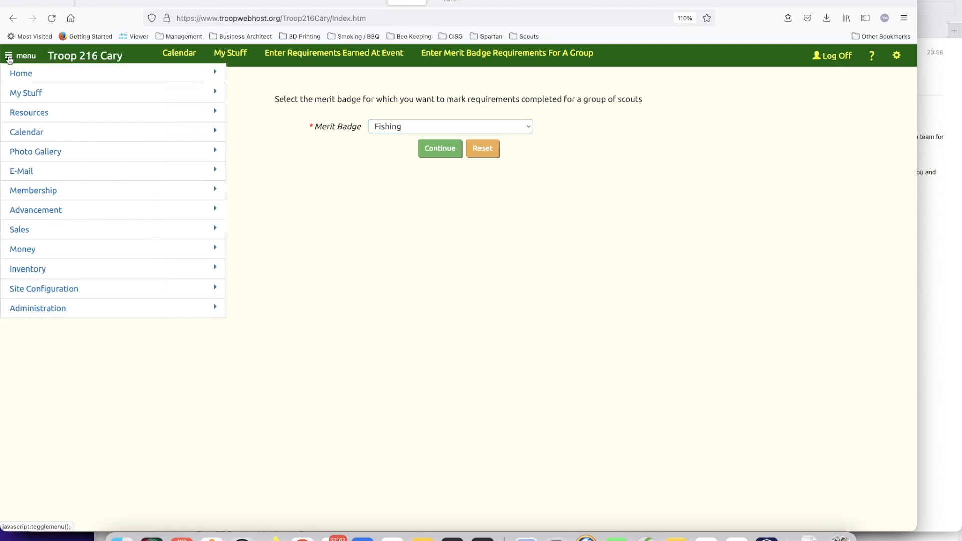
pyautogui.click(36, 212)
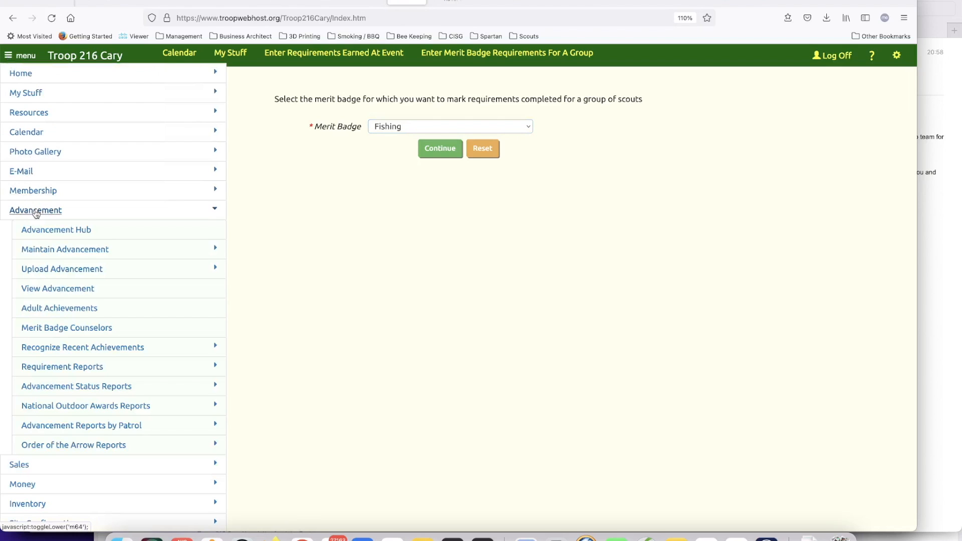
pyautogui.click(53, 250)
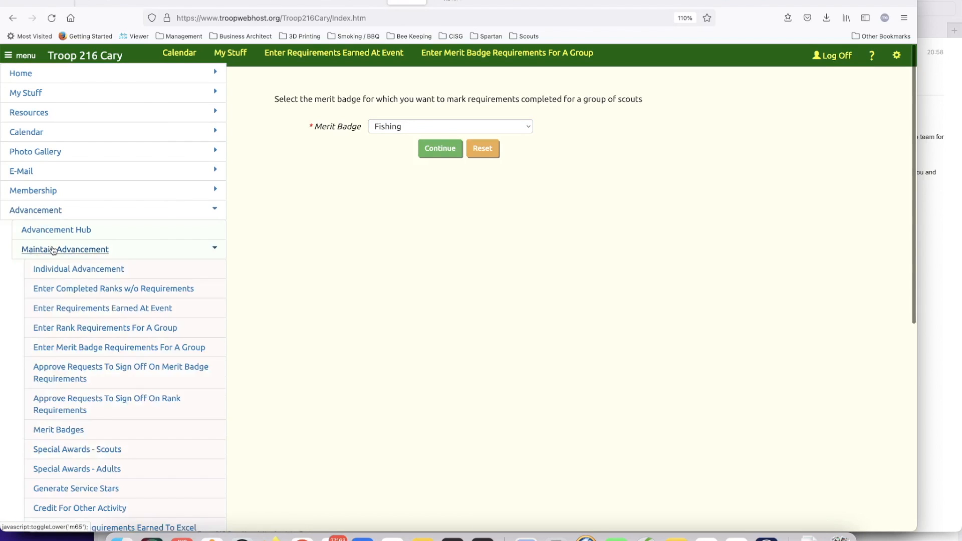
pyautogui.click(74, 328)
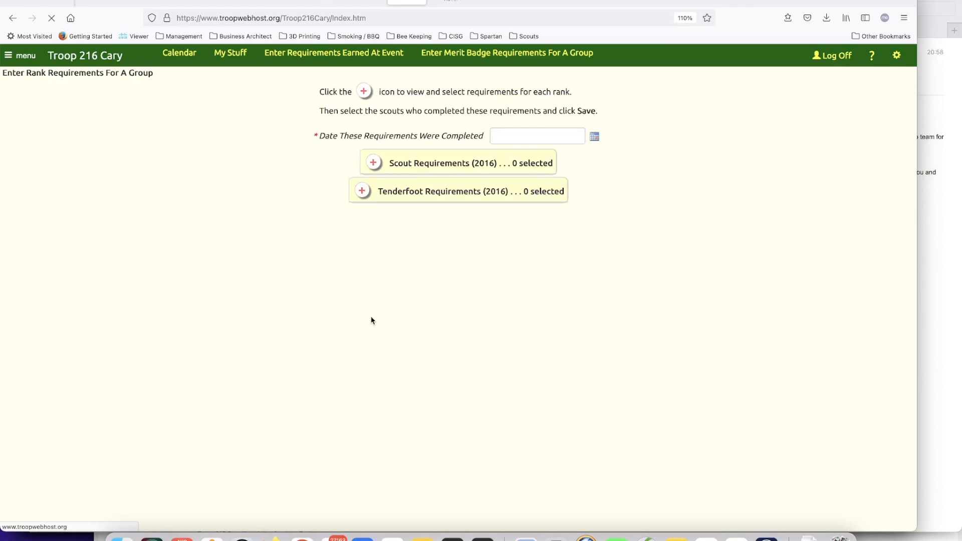
pyautogui.click(595, 138)
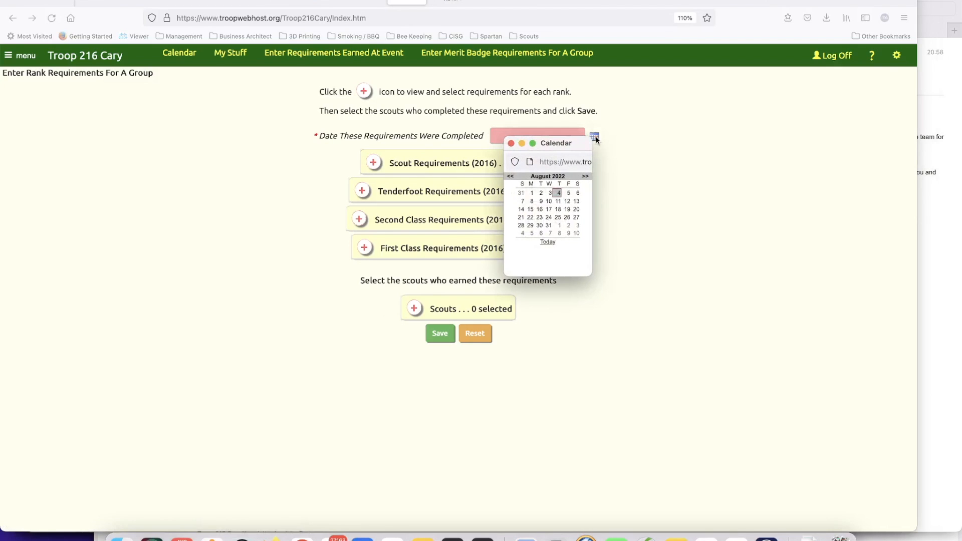
pyautogui.click(620, 150)
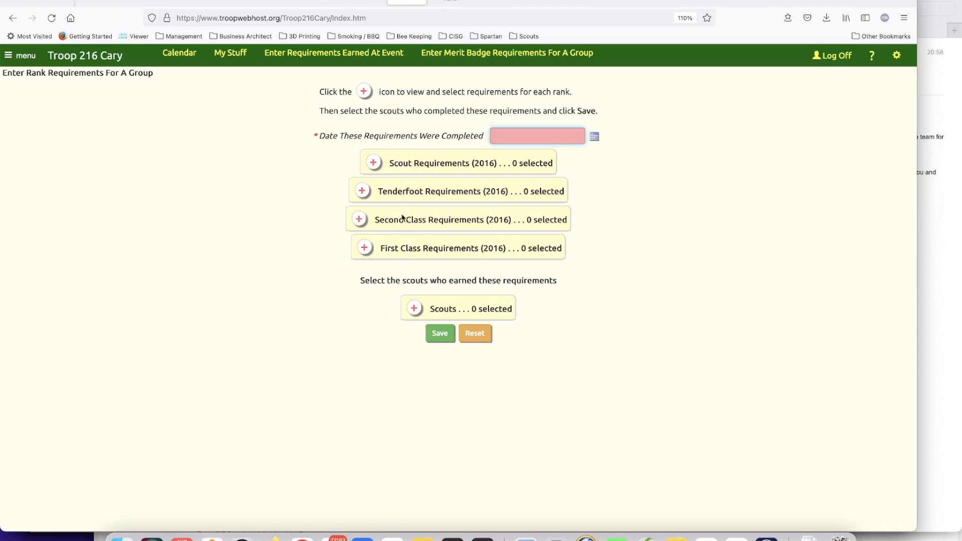
# Review the Scout and Tenderfoot rank requirement lists, collapsing each one again without selecting any requirement
pyautogui.click(374, 163)
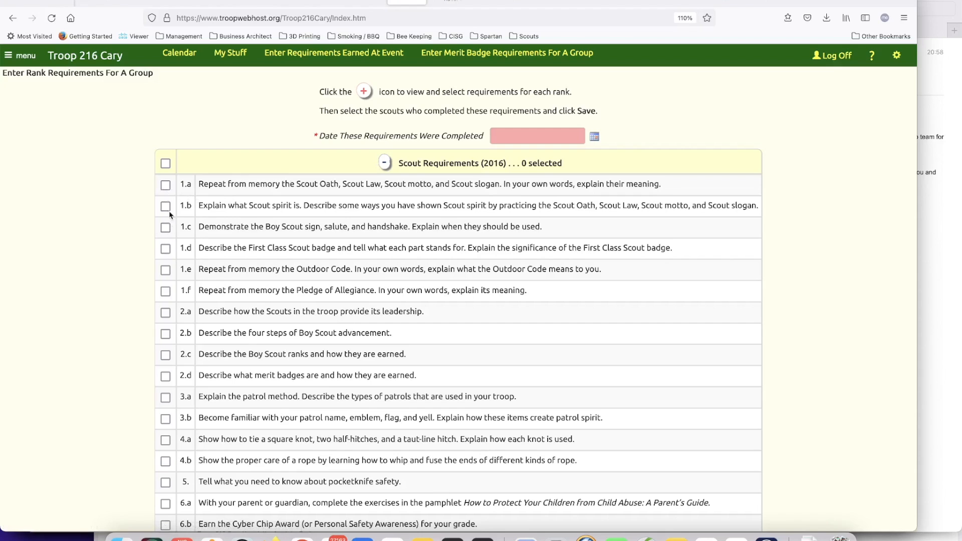
pyautogui.click(385, 161)
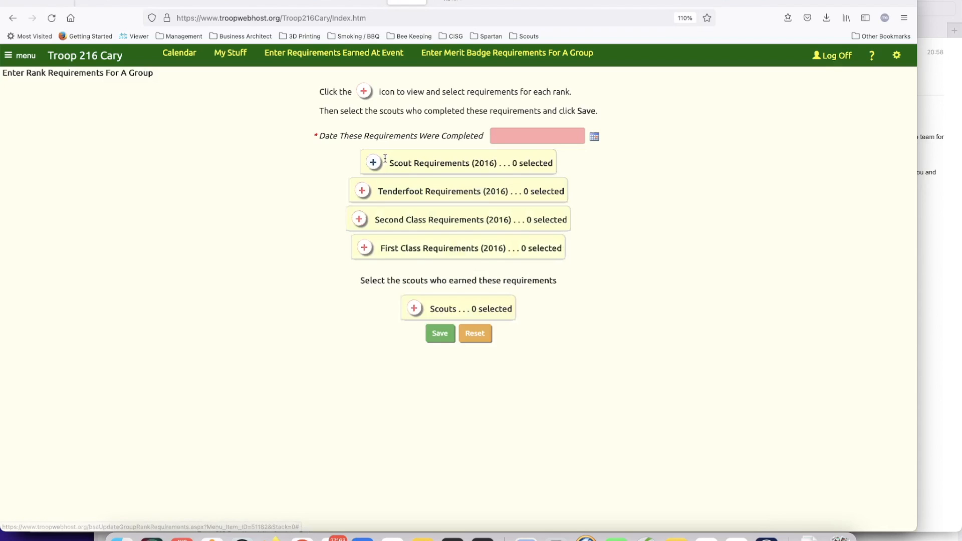
pyautogui.click(368, 191)
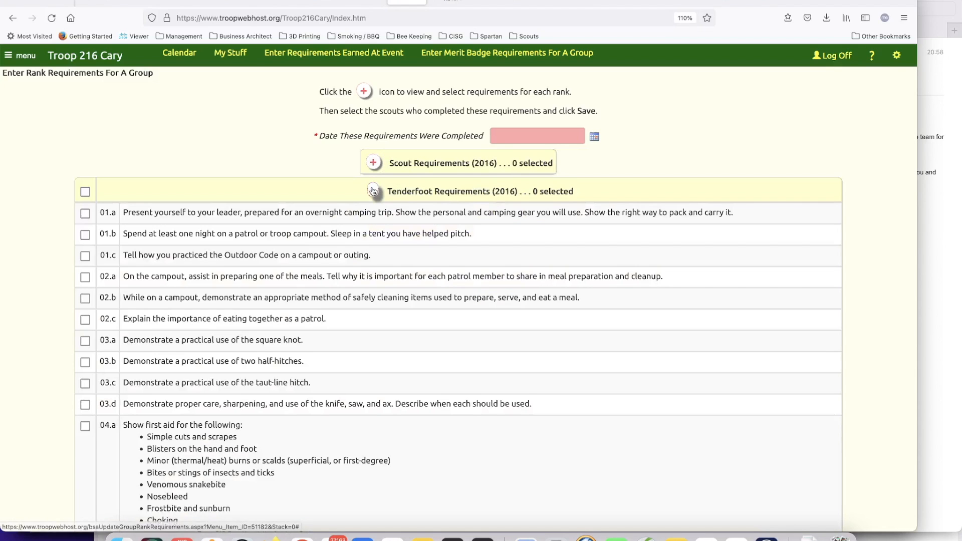
pyautogui.click(373, 191)
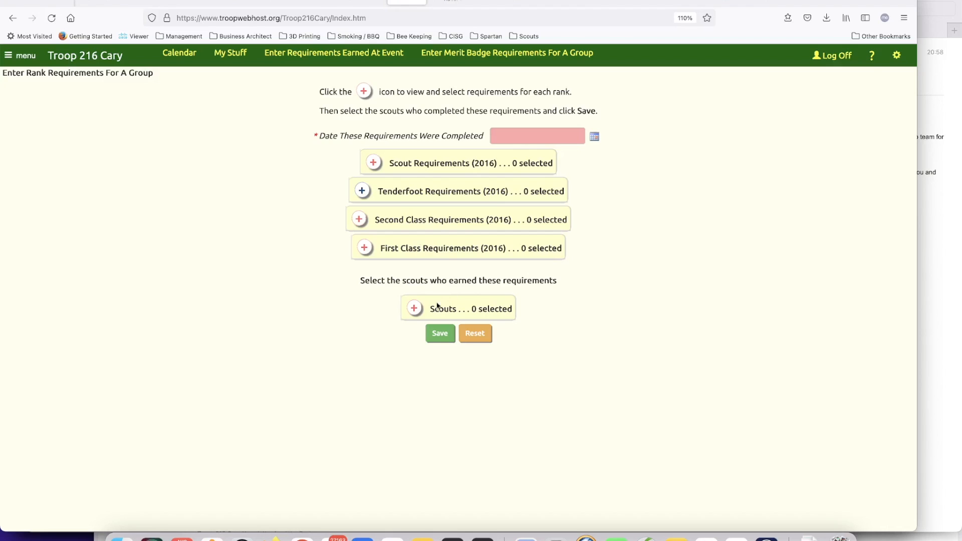
# Look through the full list of scouts available for rank requirements and collapse it without selecting anyone
pyautogui.click(415, 310)
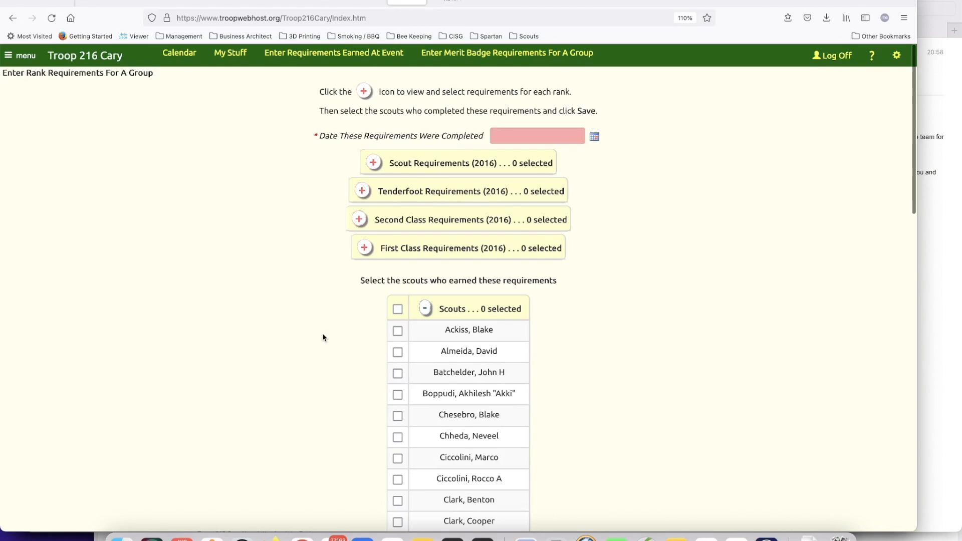
pyautogui.scroll(-15, 323, 338)
pyautogui.scroll(-5, 323, 338)
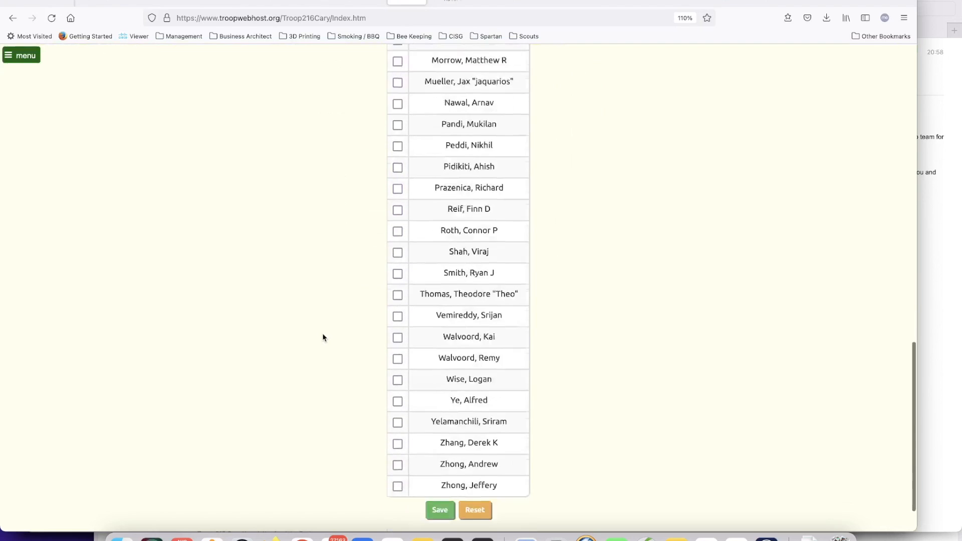
pyautogui.scroll(20, 323, 337)
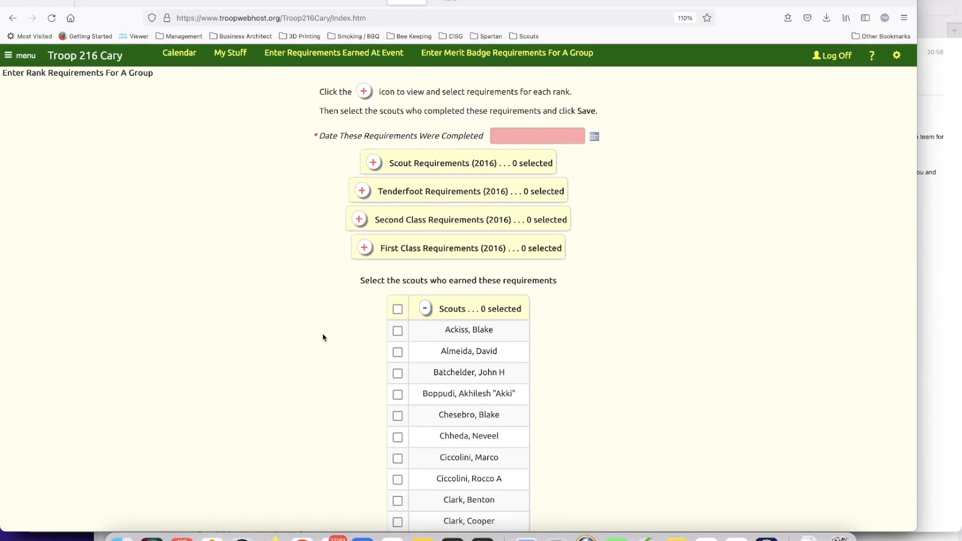
pyautogui.click(426, 308)
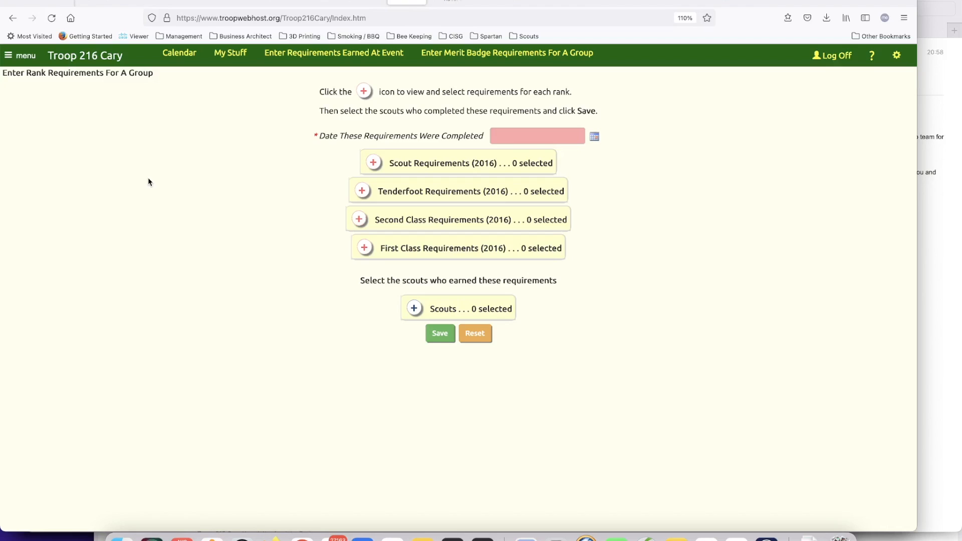
# Review the available Maintain Advancement functions, from Individual Advancement to Transition to 2016 Requirements, without opening any
pyautogui.click(9, 56)
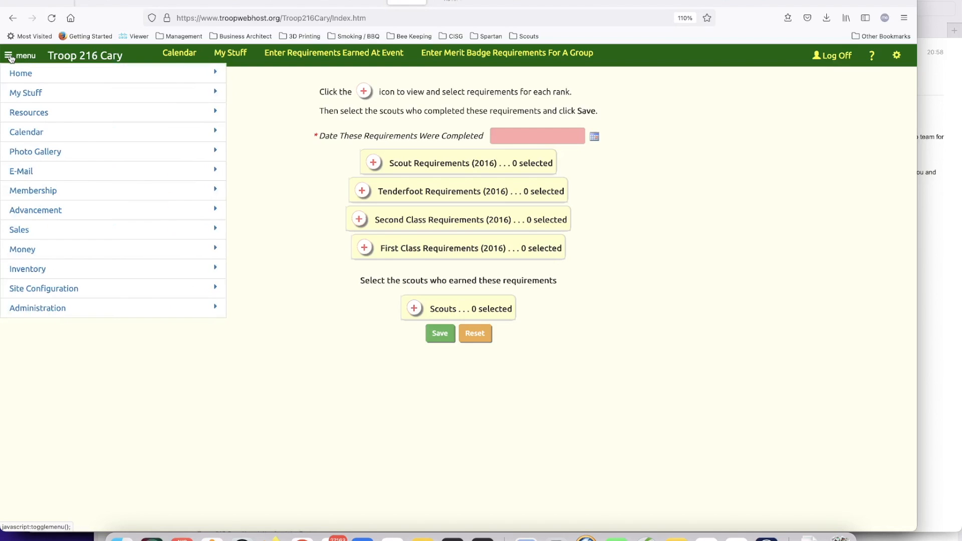
pyautogui.click(36, 213)
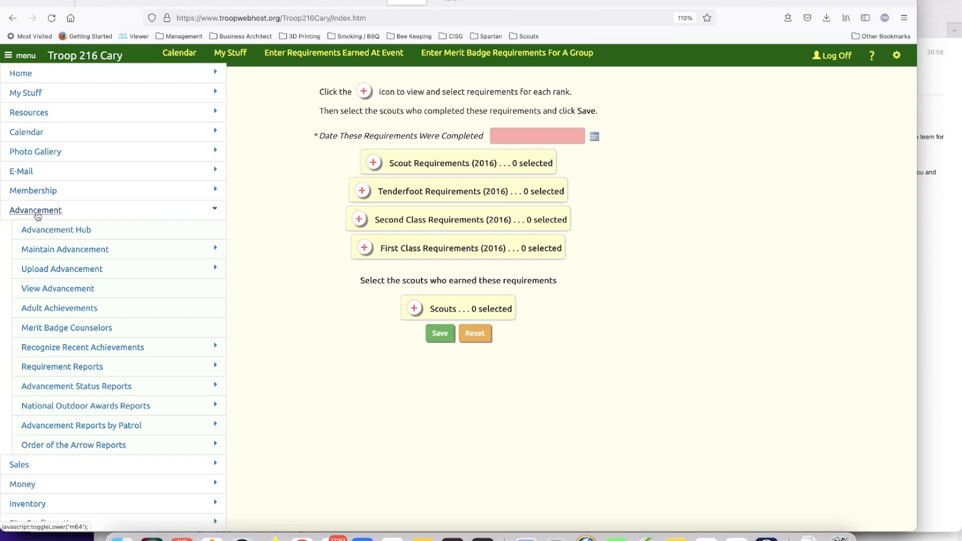
pyautogui.click(61, 250)
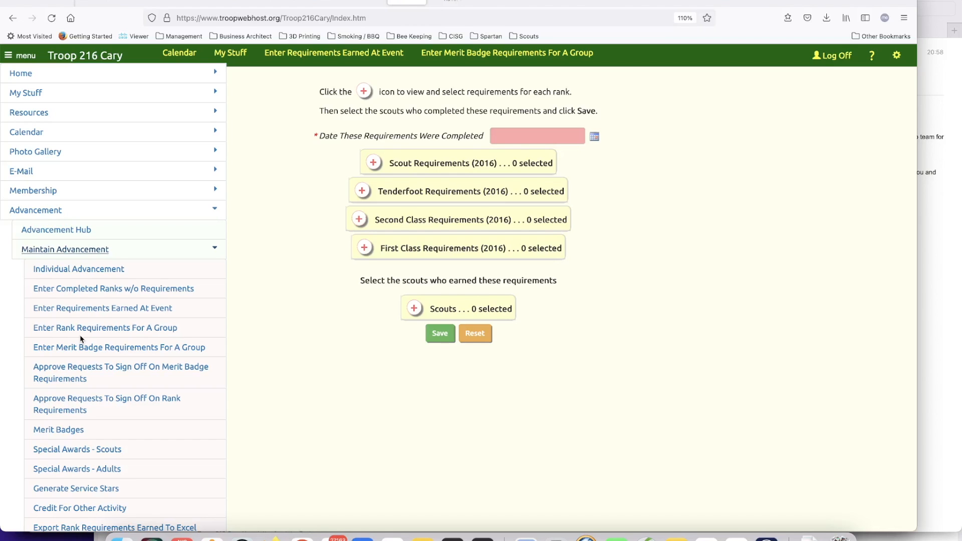
pyautogui.scroll(-2, 80, 340)
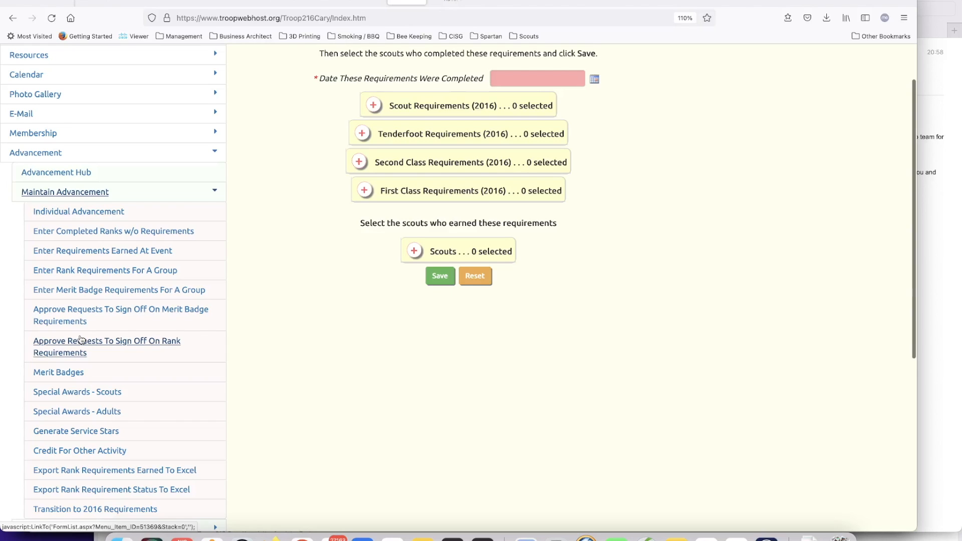
pyautogui.scroll(-2, 80, 340)
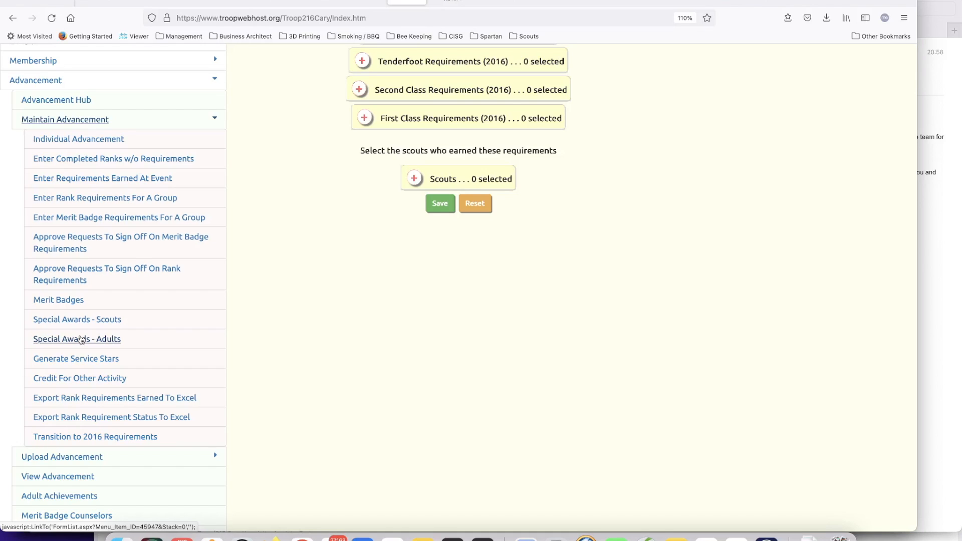
pyautogui.click(291, 261)
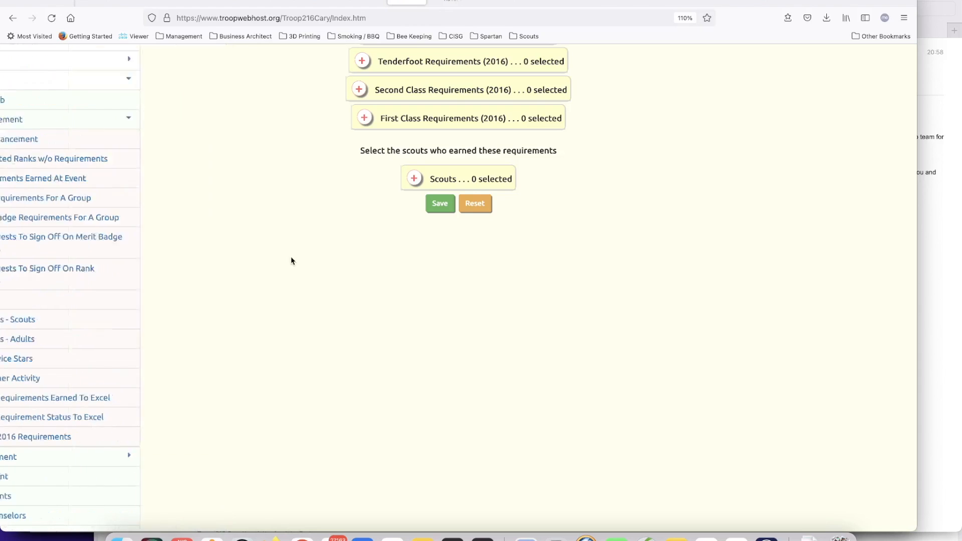
pyautogui.scroll(5, 291, 261)
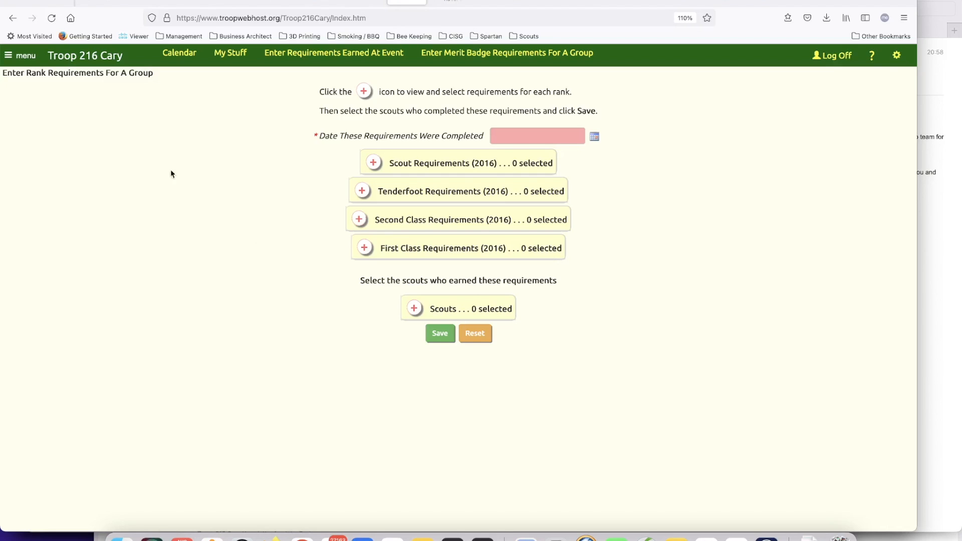
# Open the troop's Forms & Documents page from the Resources section
pyautogui.click(9, 57)
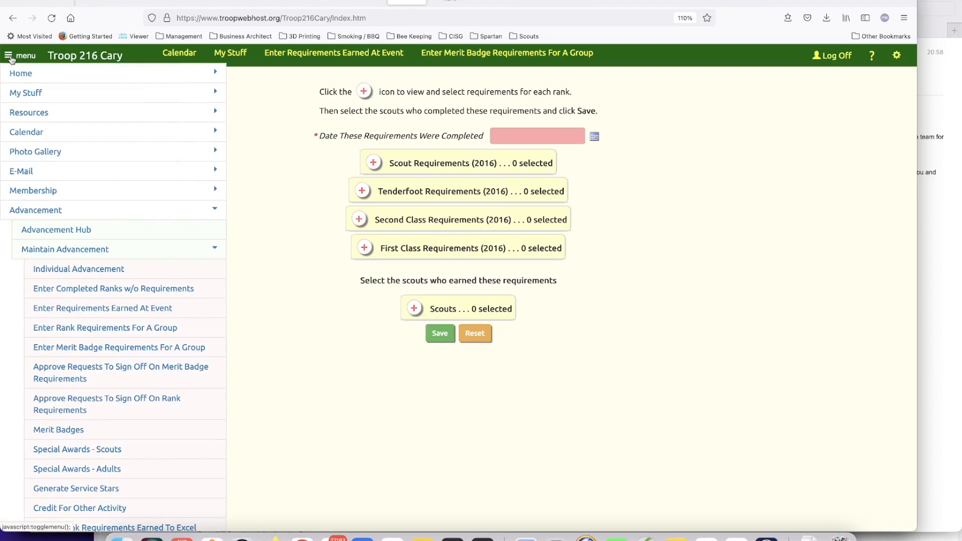
pyautogui.click(30, 113)
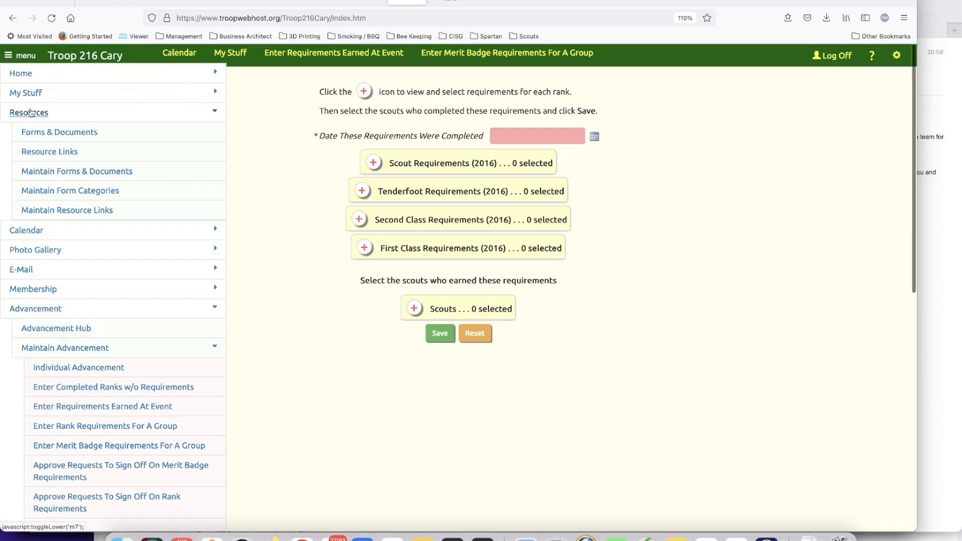
pyautogui.click(54, 132)
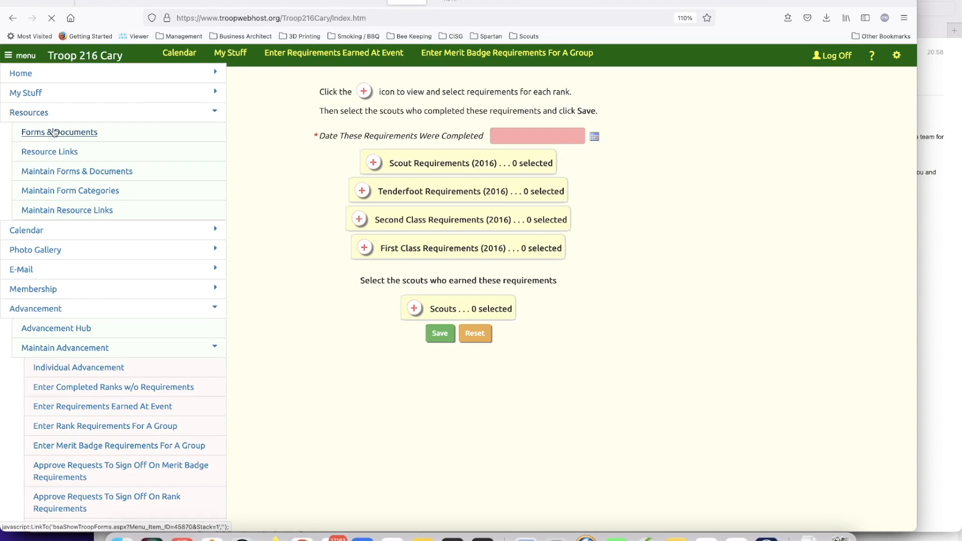